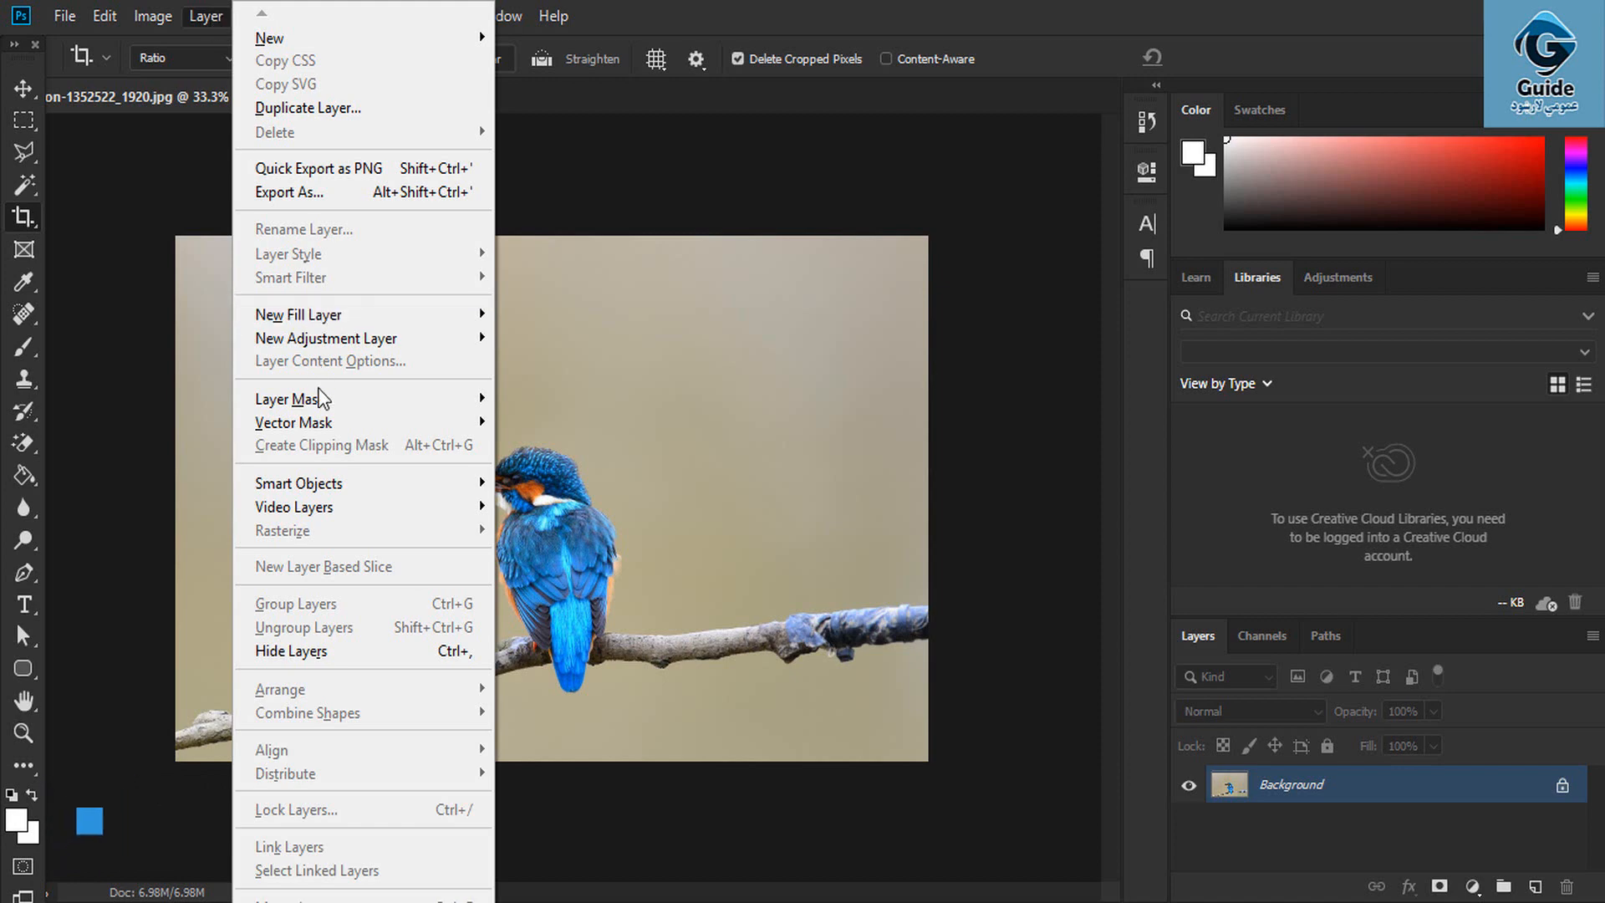
Add a new video layer from the first video file in the vidos folder on New Volume (E:)
mouse_move(321, 485)
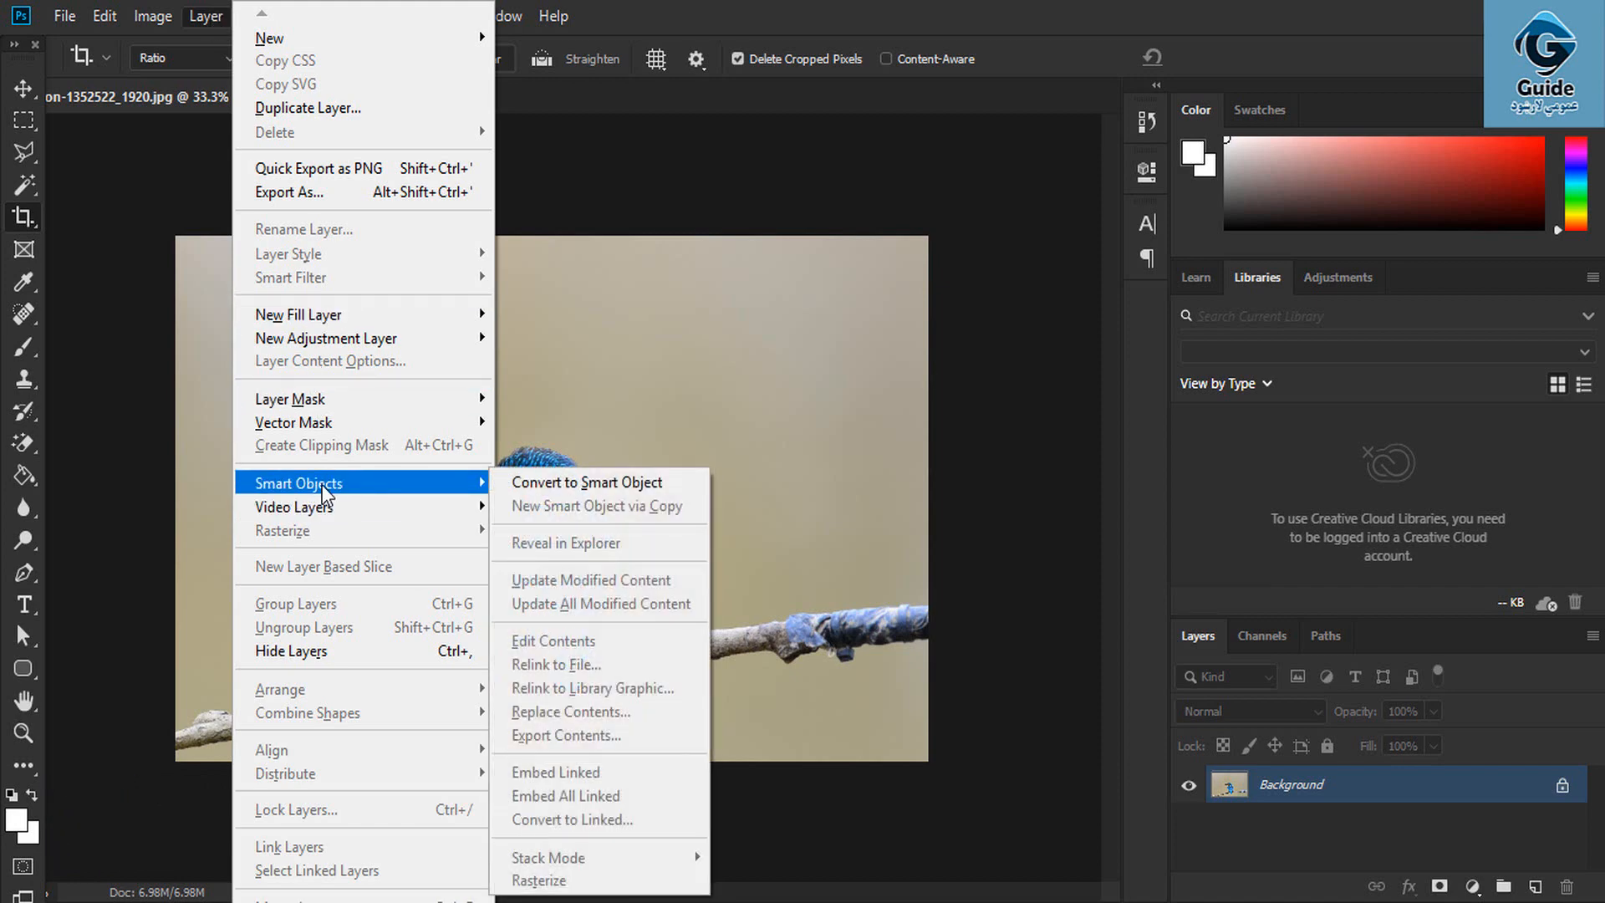
mouse_move(319, 518)
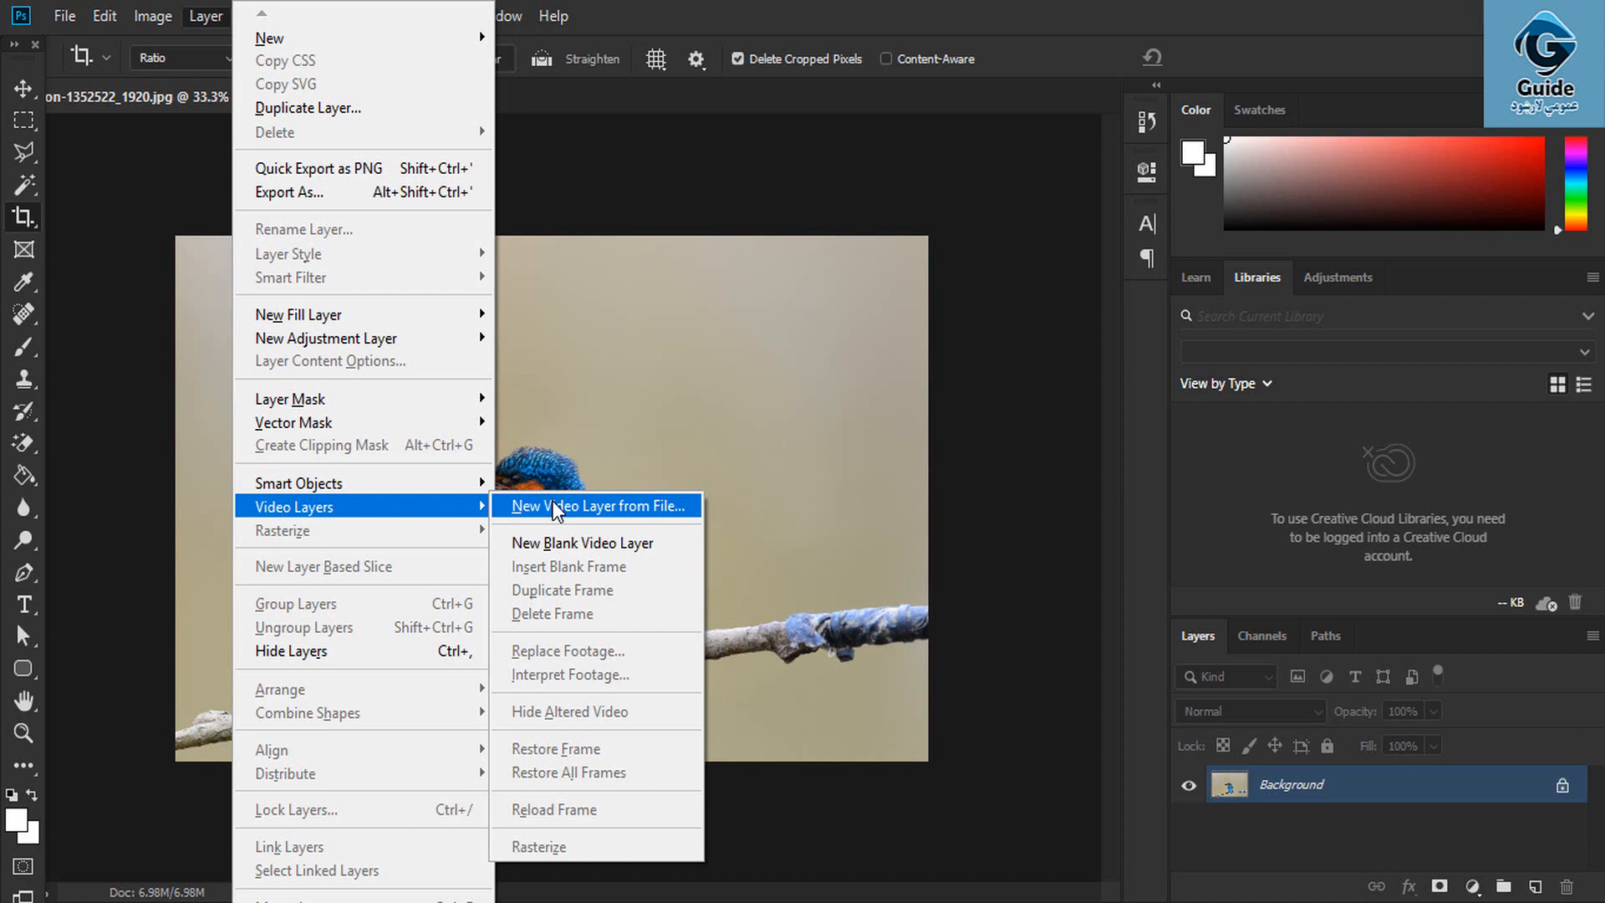
click(615, 501)
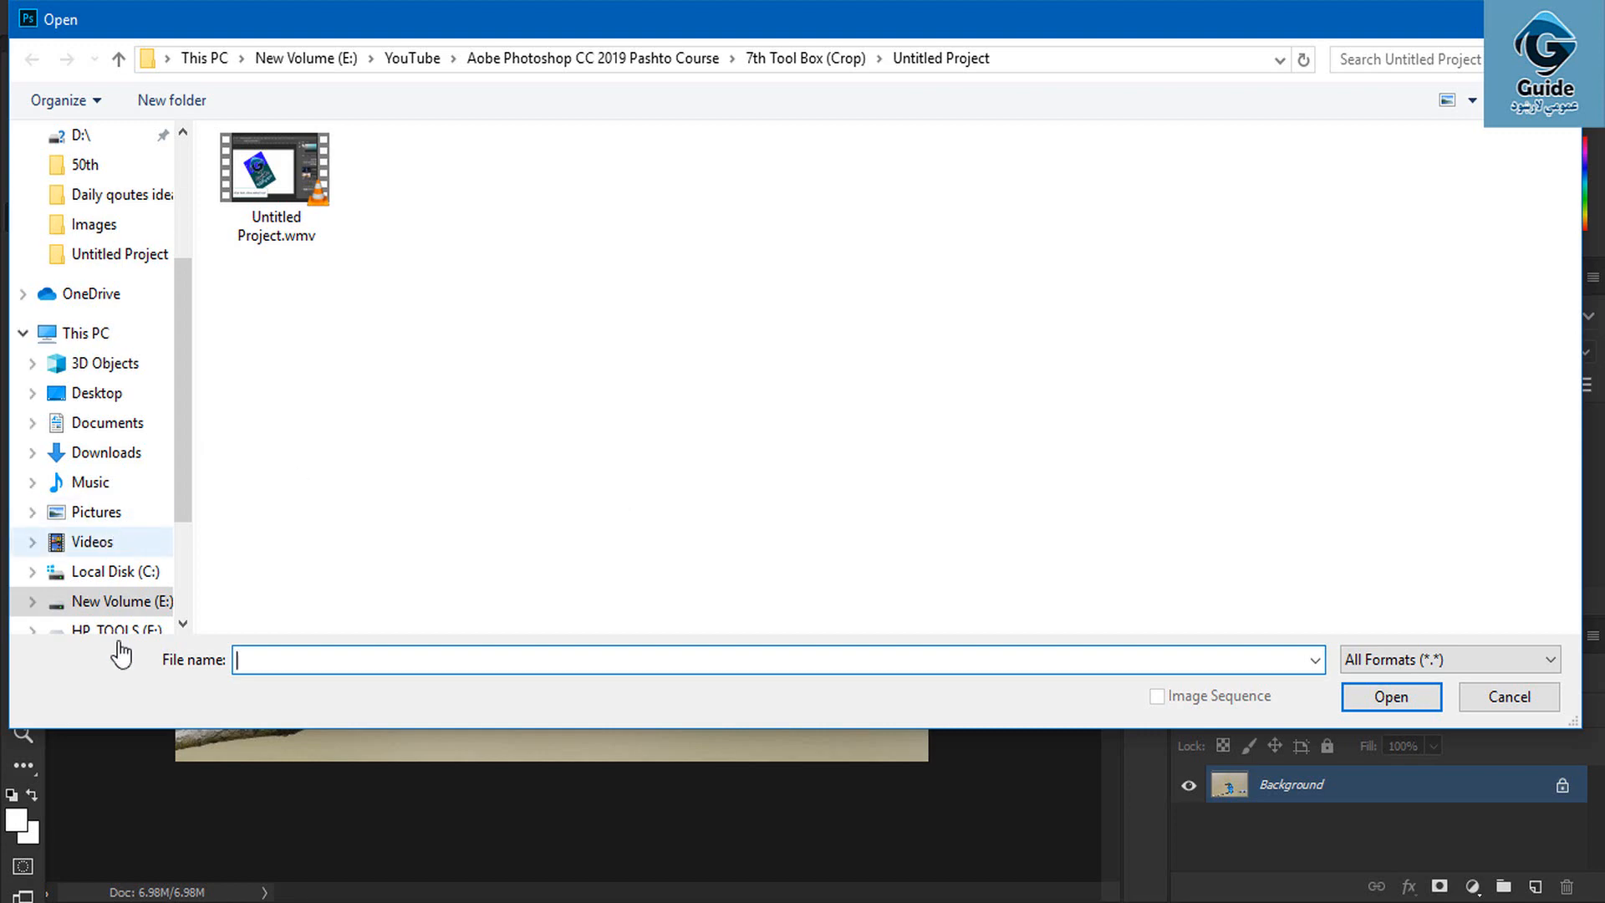
click(126, 601)
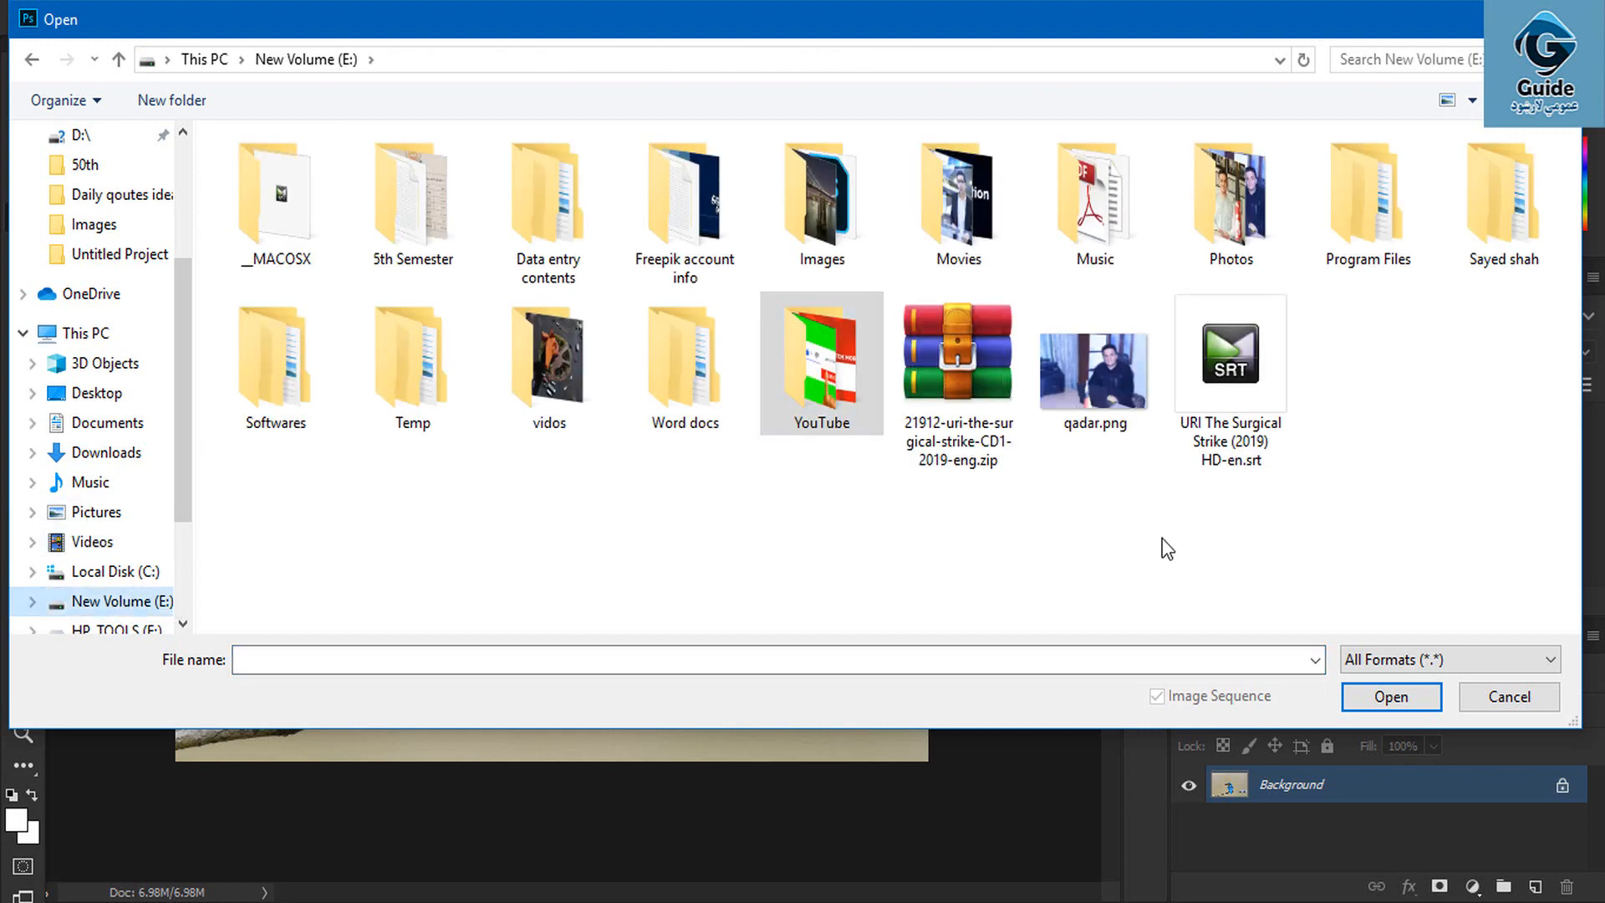
double_click(545, 308)
double_click(293, 228)
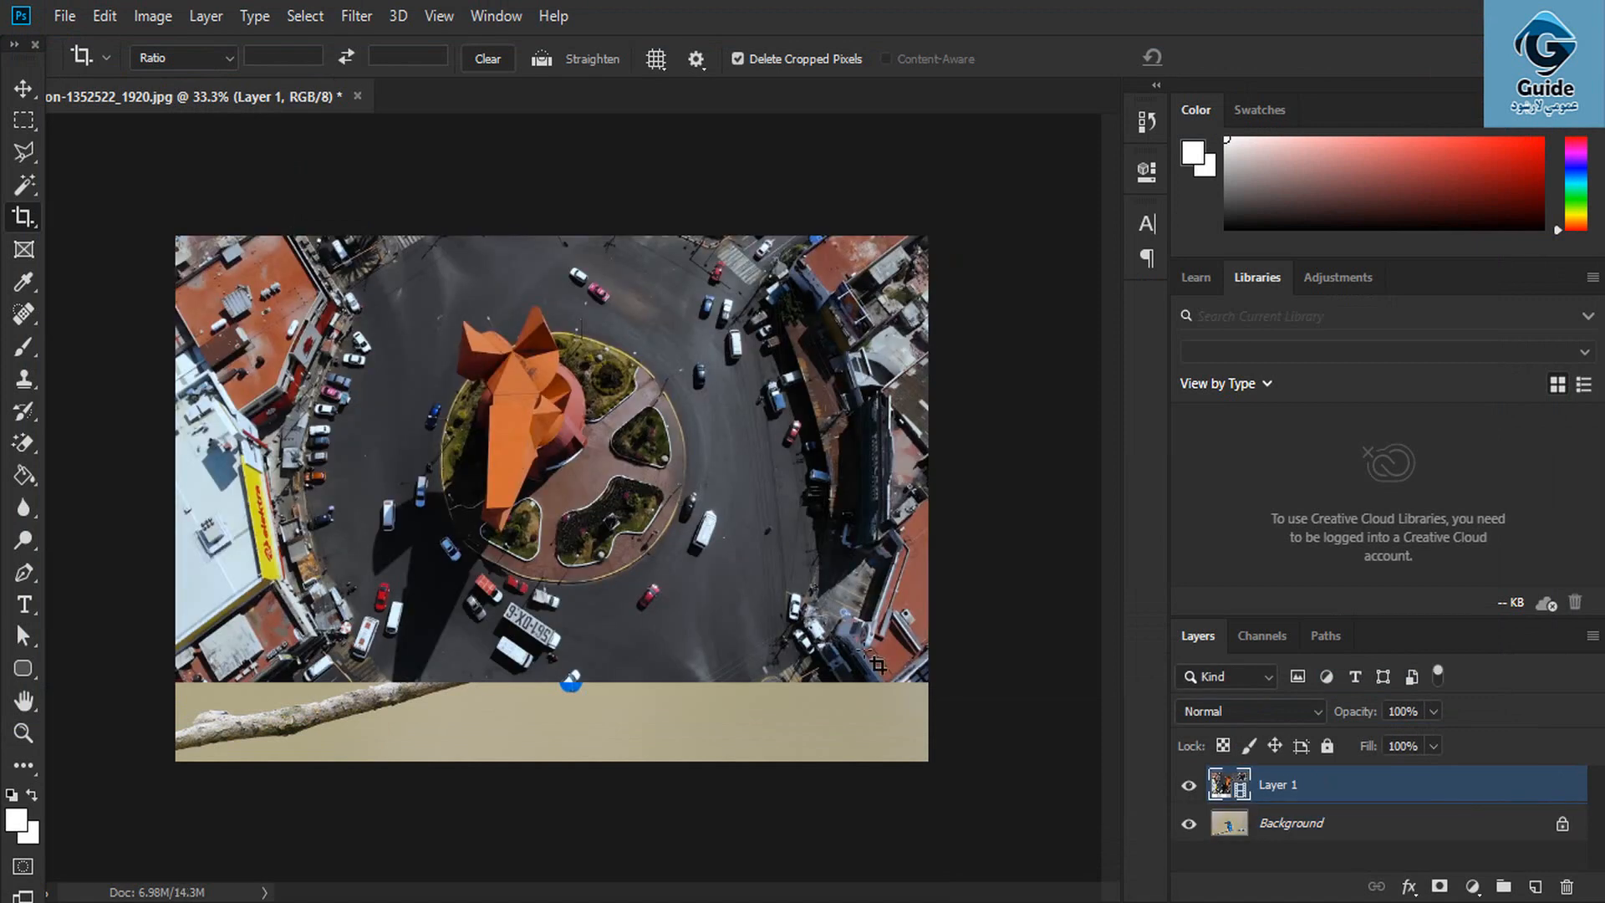
Delete the Background layer and crop the canvas to remove the transparent strip beneath the video
click(1321, 830)
key(Delete)
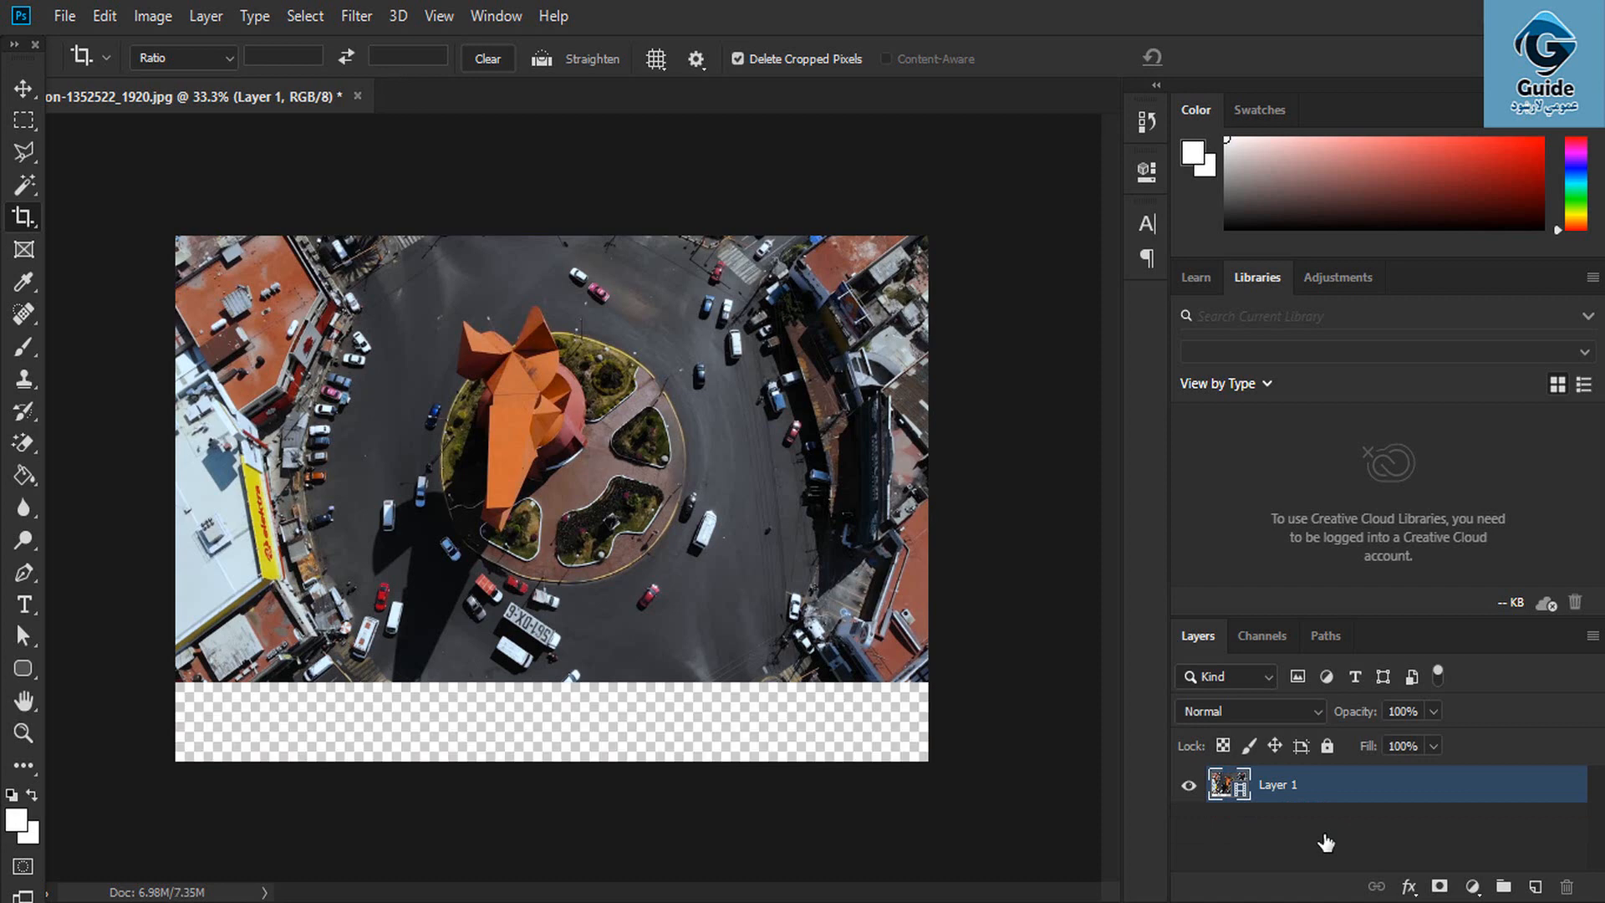
click(34, 229)
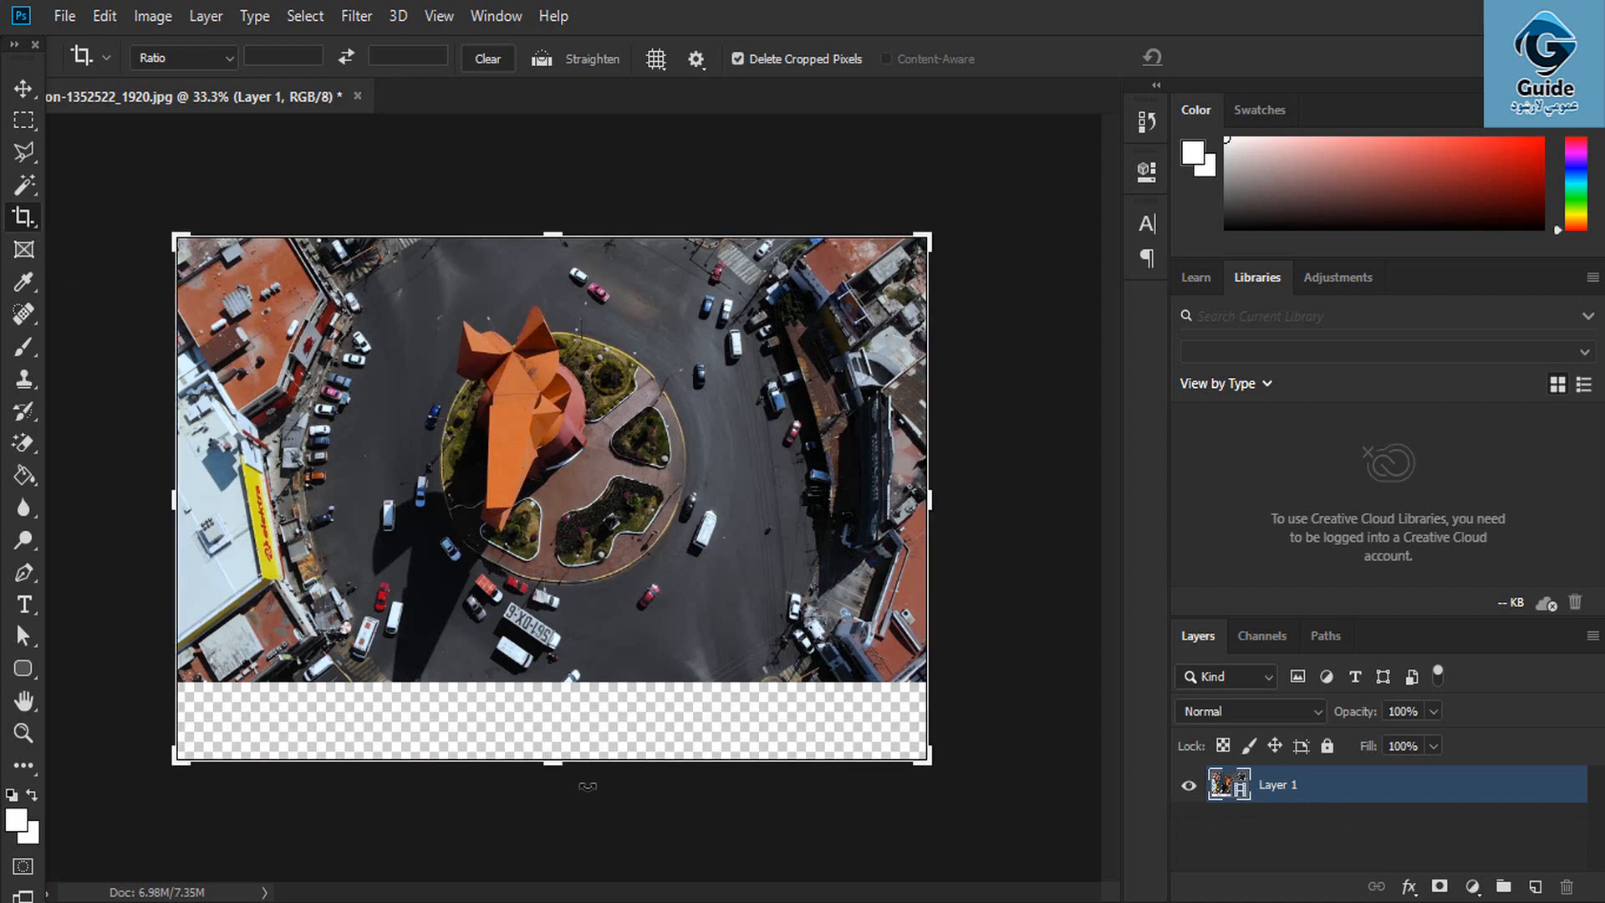
drag(562, 761, 560, 718)
key(Return)
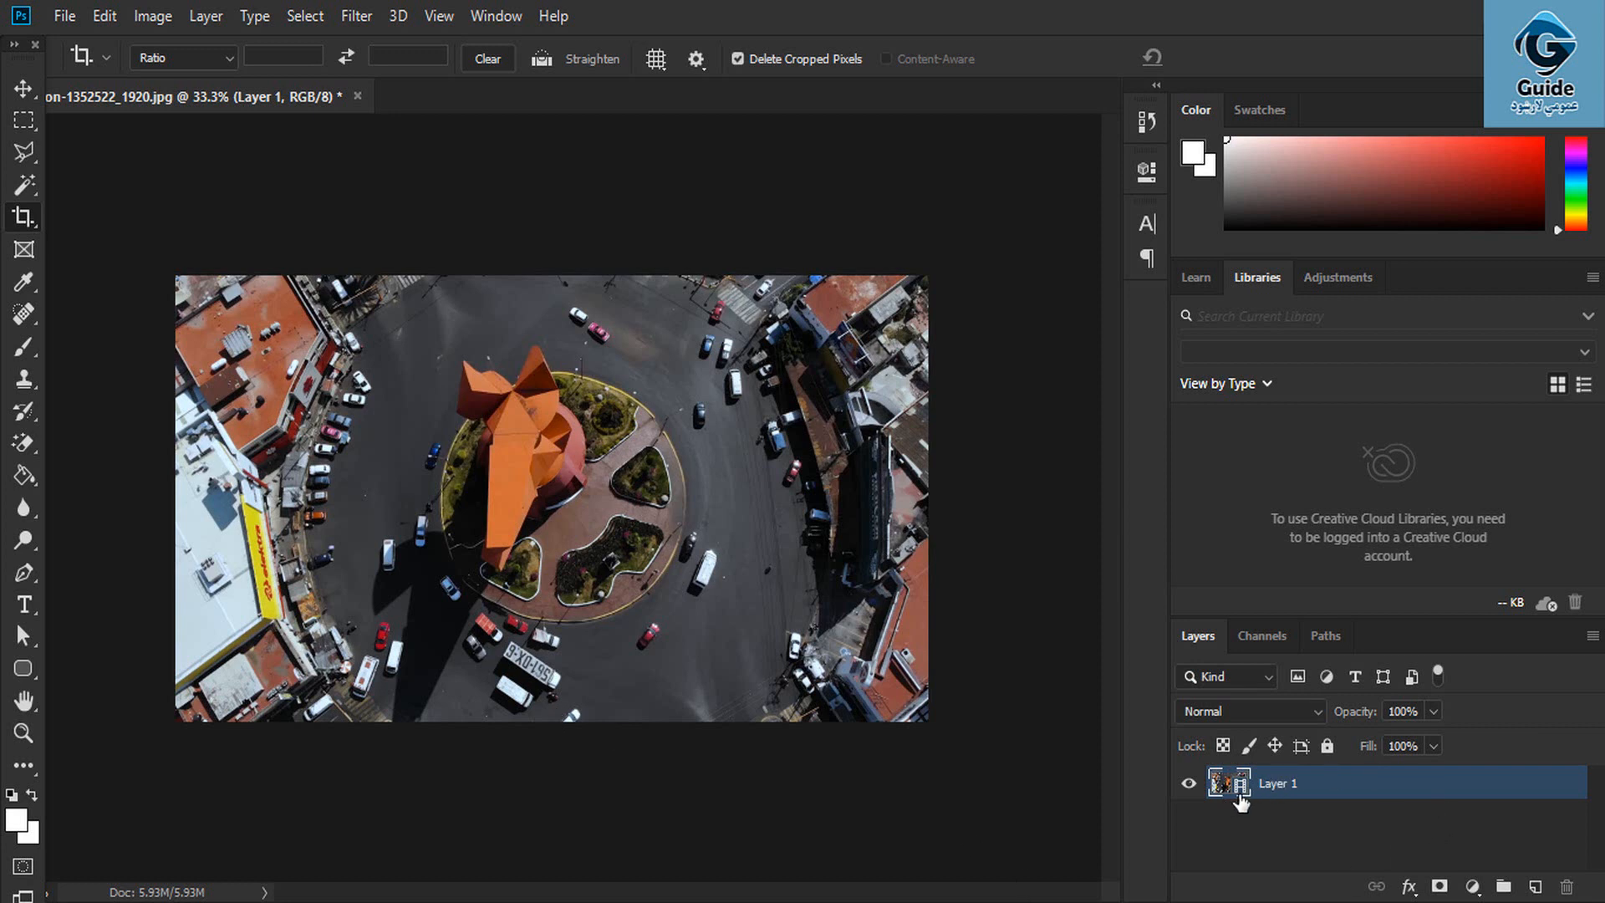
Show the Timeline and play the video, stopping at about 5 seconds
click(498, 17)
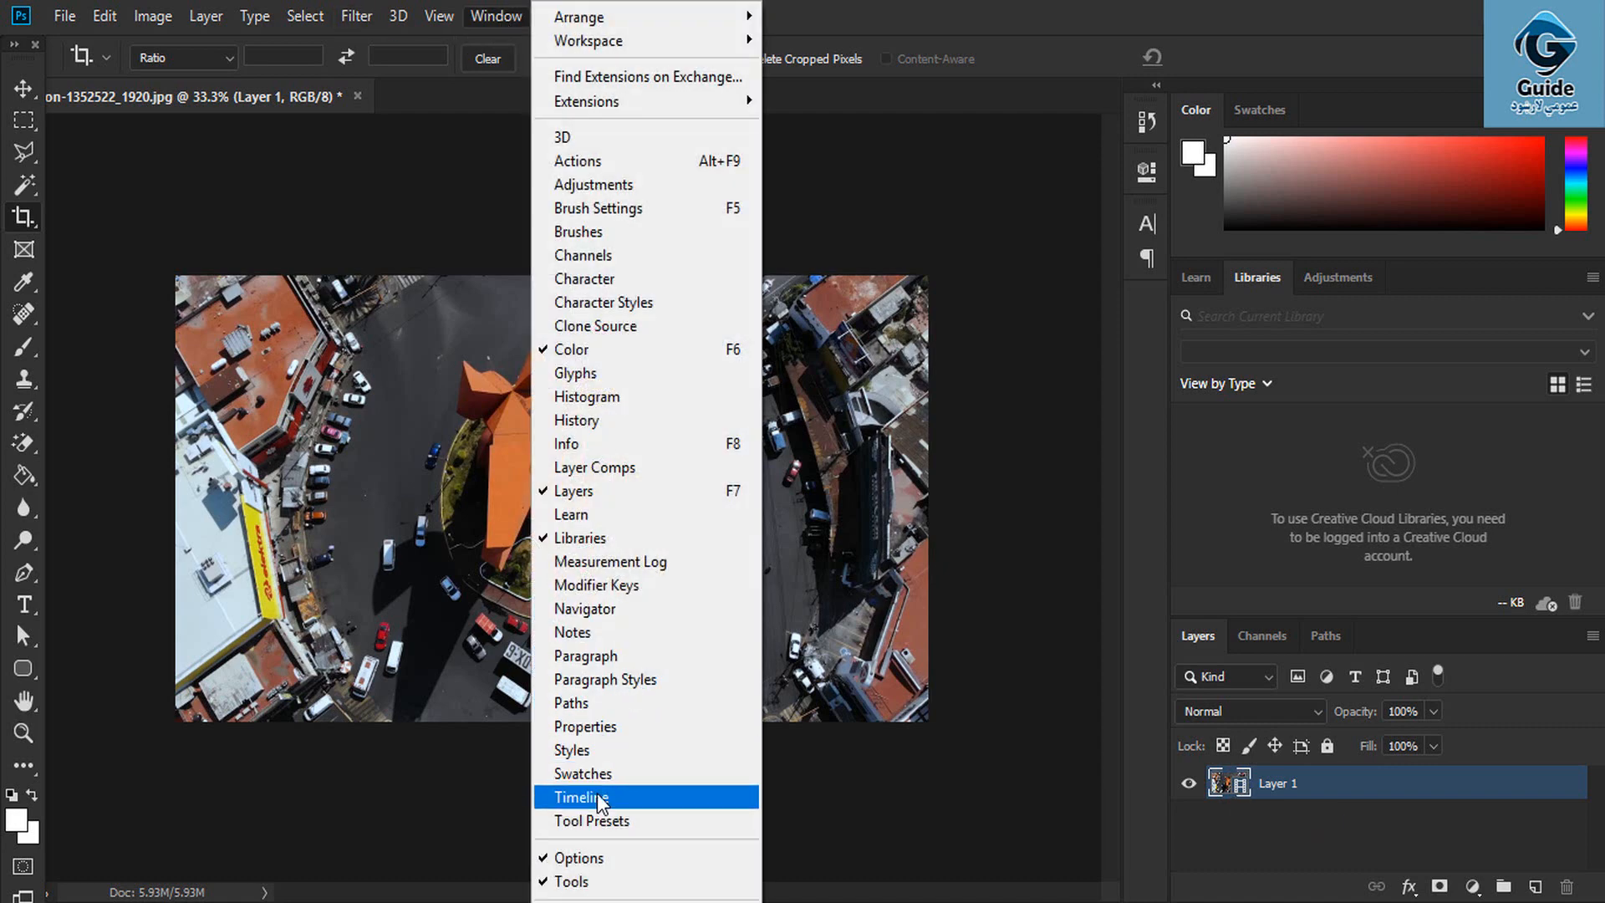
click(597, 796)
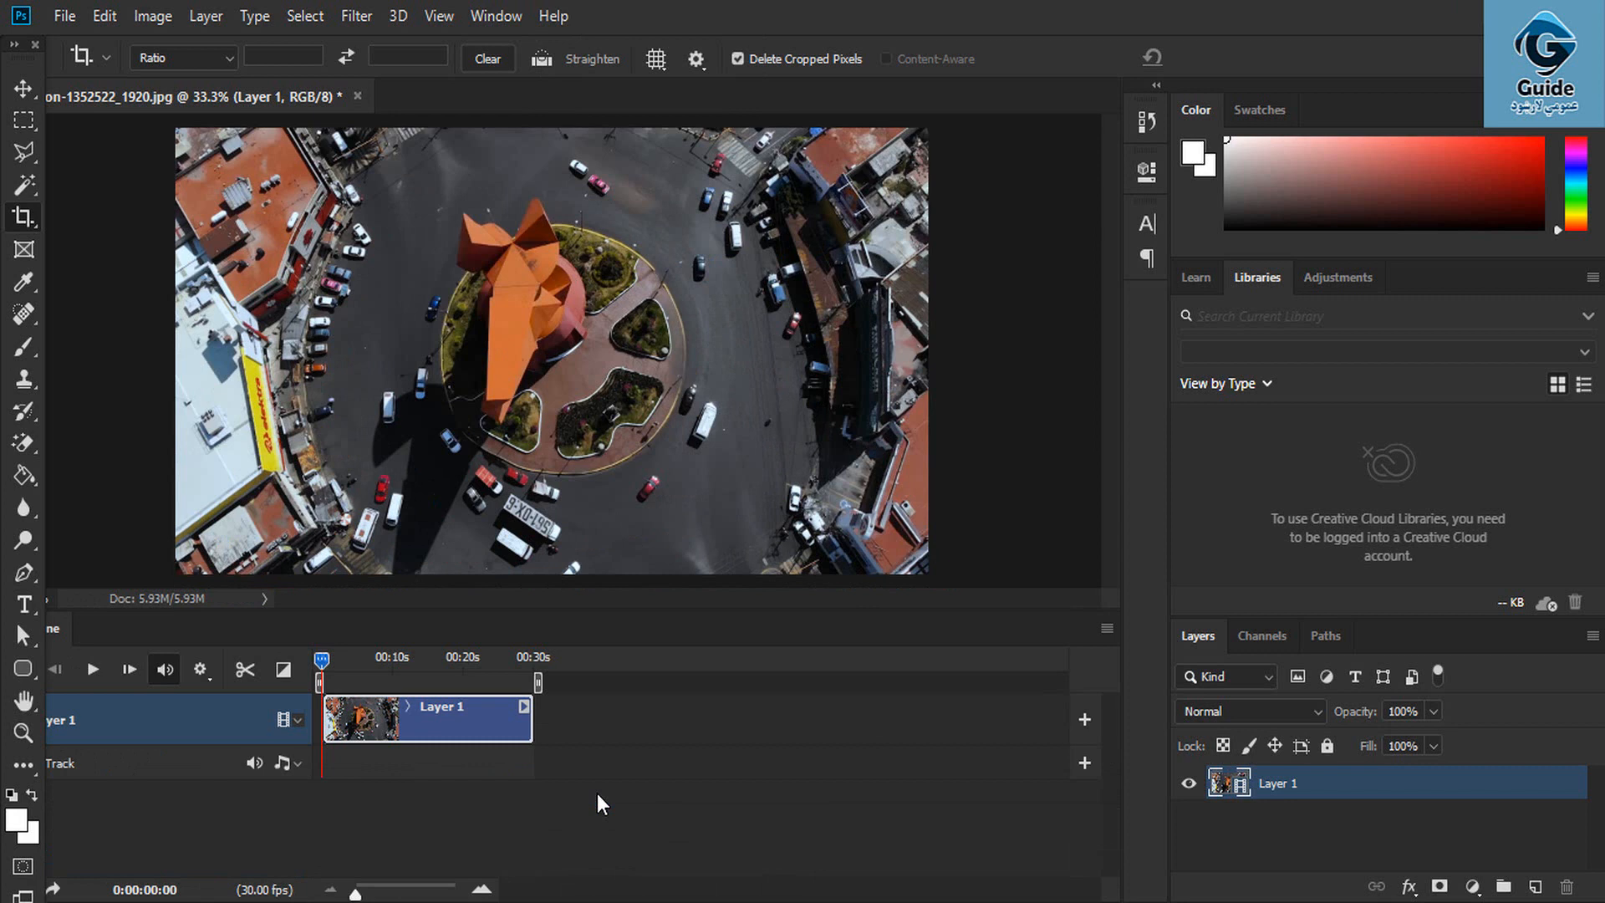
key(space)
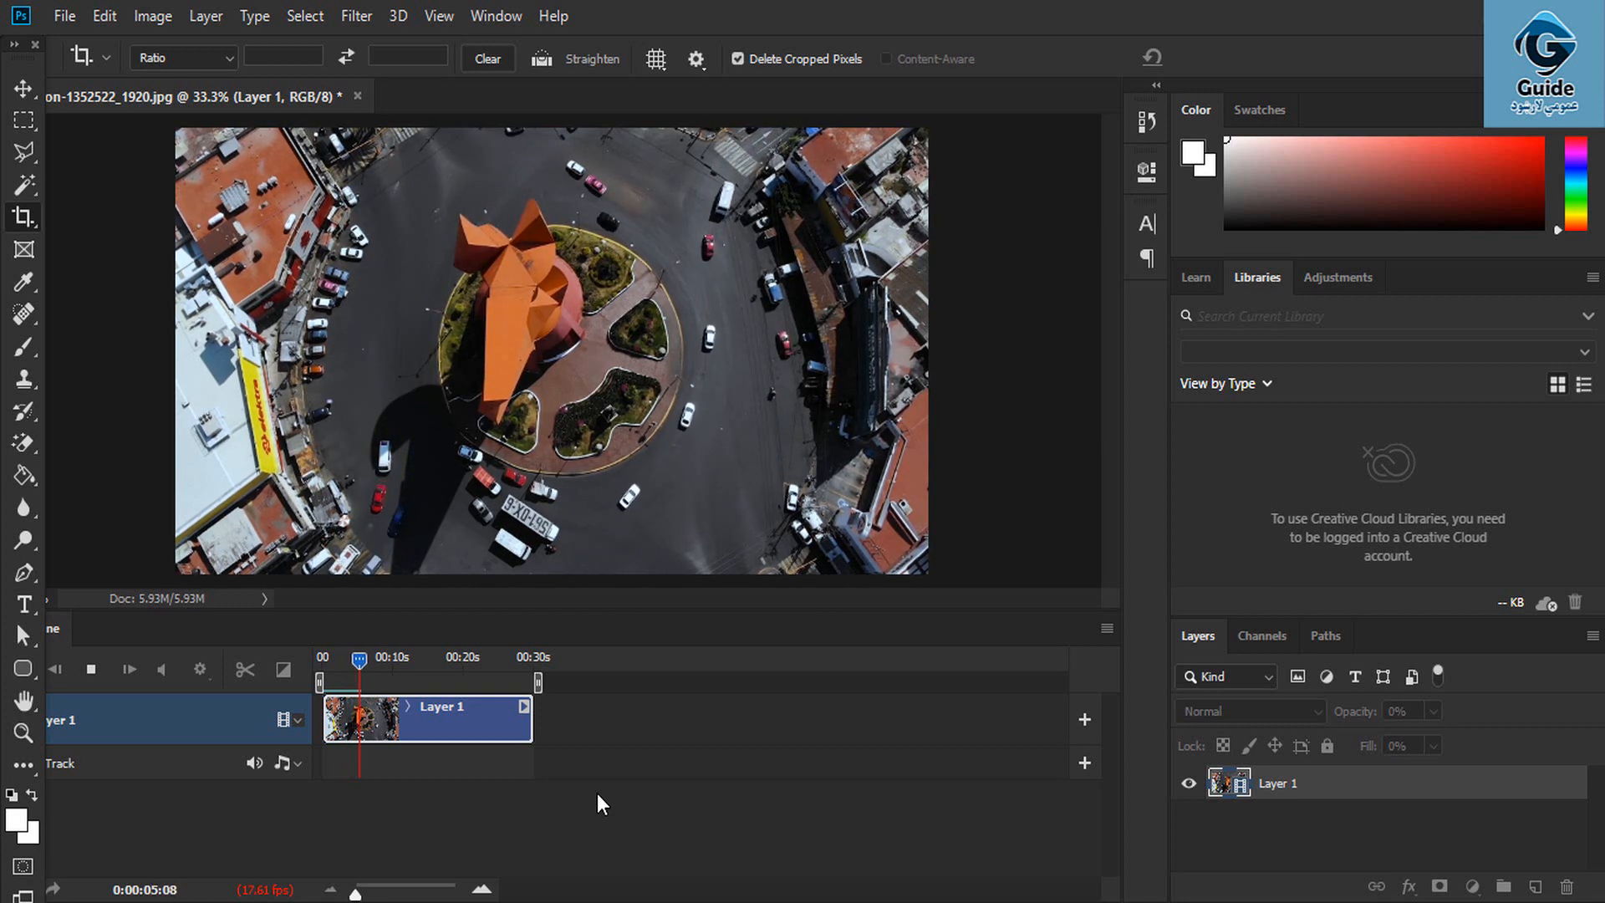
key(space)
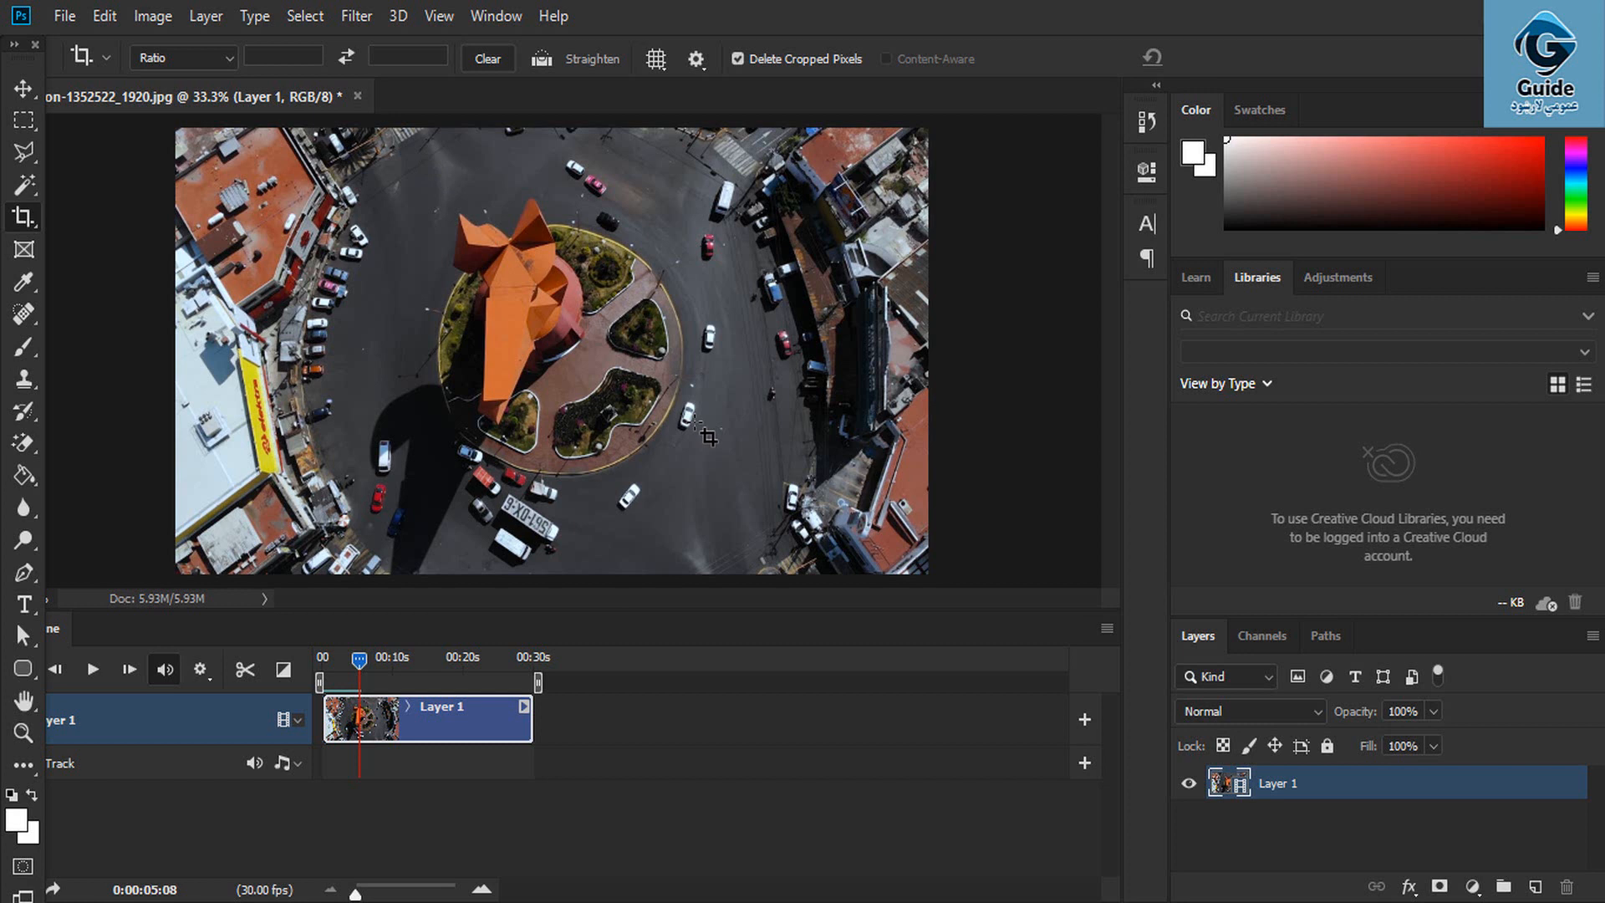
Try a Hue/Saturation adjustment on the video layer with hue +122, saturation +49 and lightness +7
key(ctrl)
key(ctrl+u)
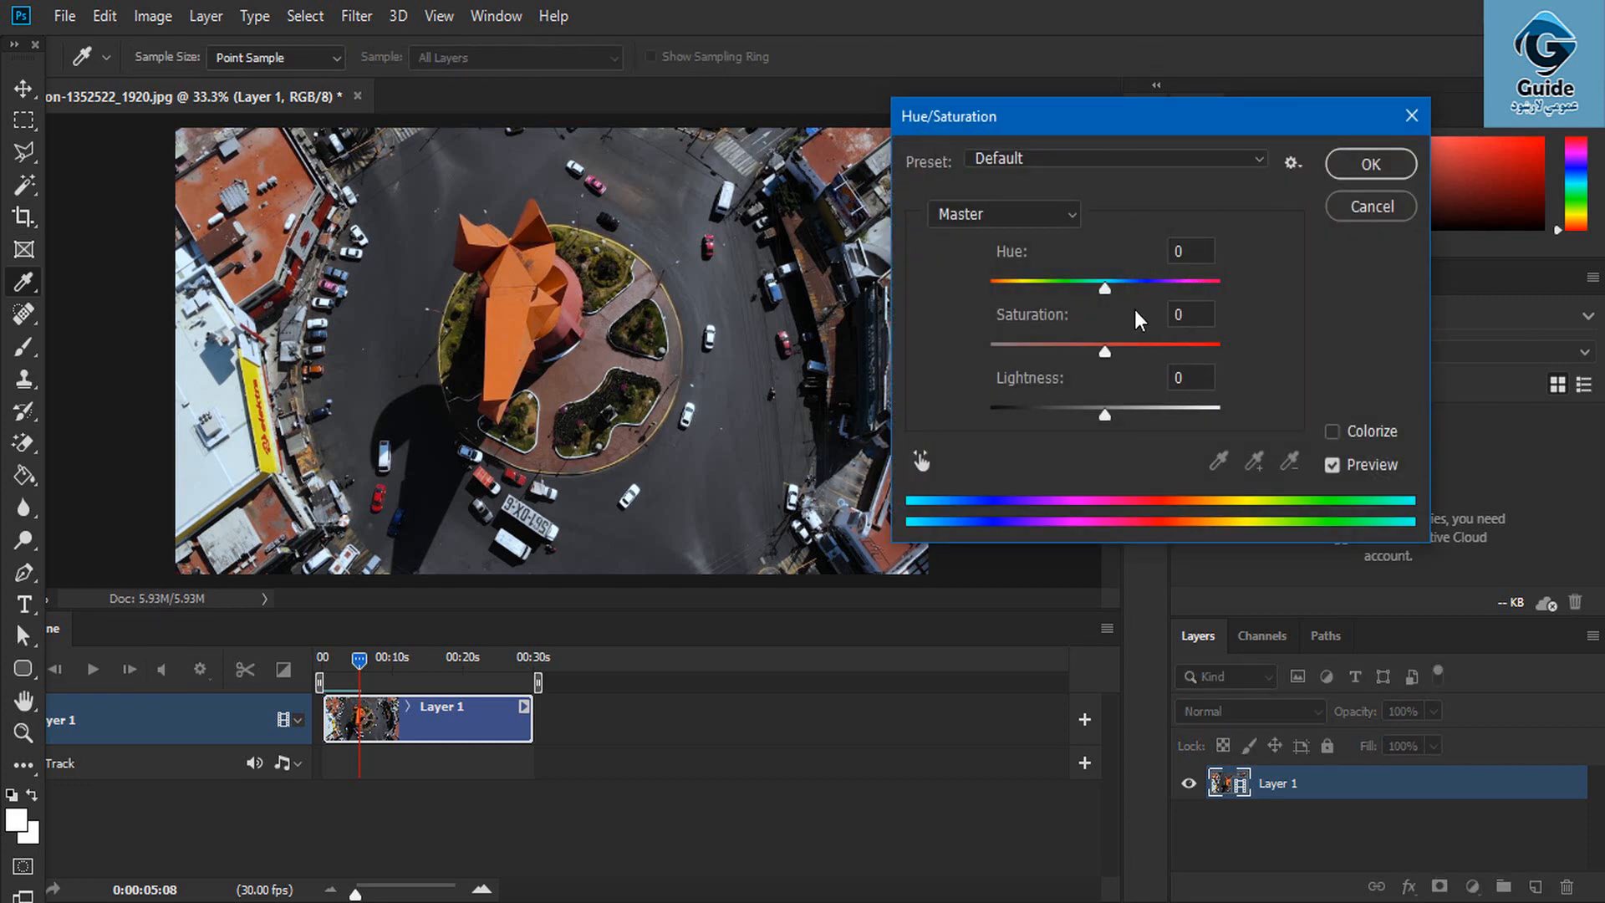
drag(1105, 288, 1195, 279)
drag(1109, 351, 1150, 351)
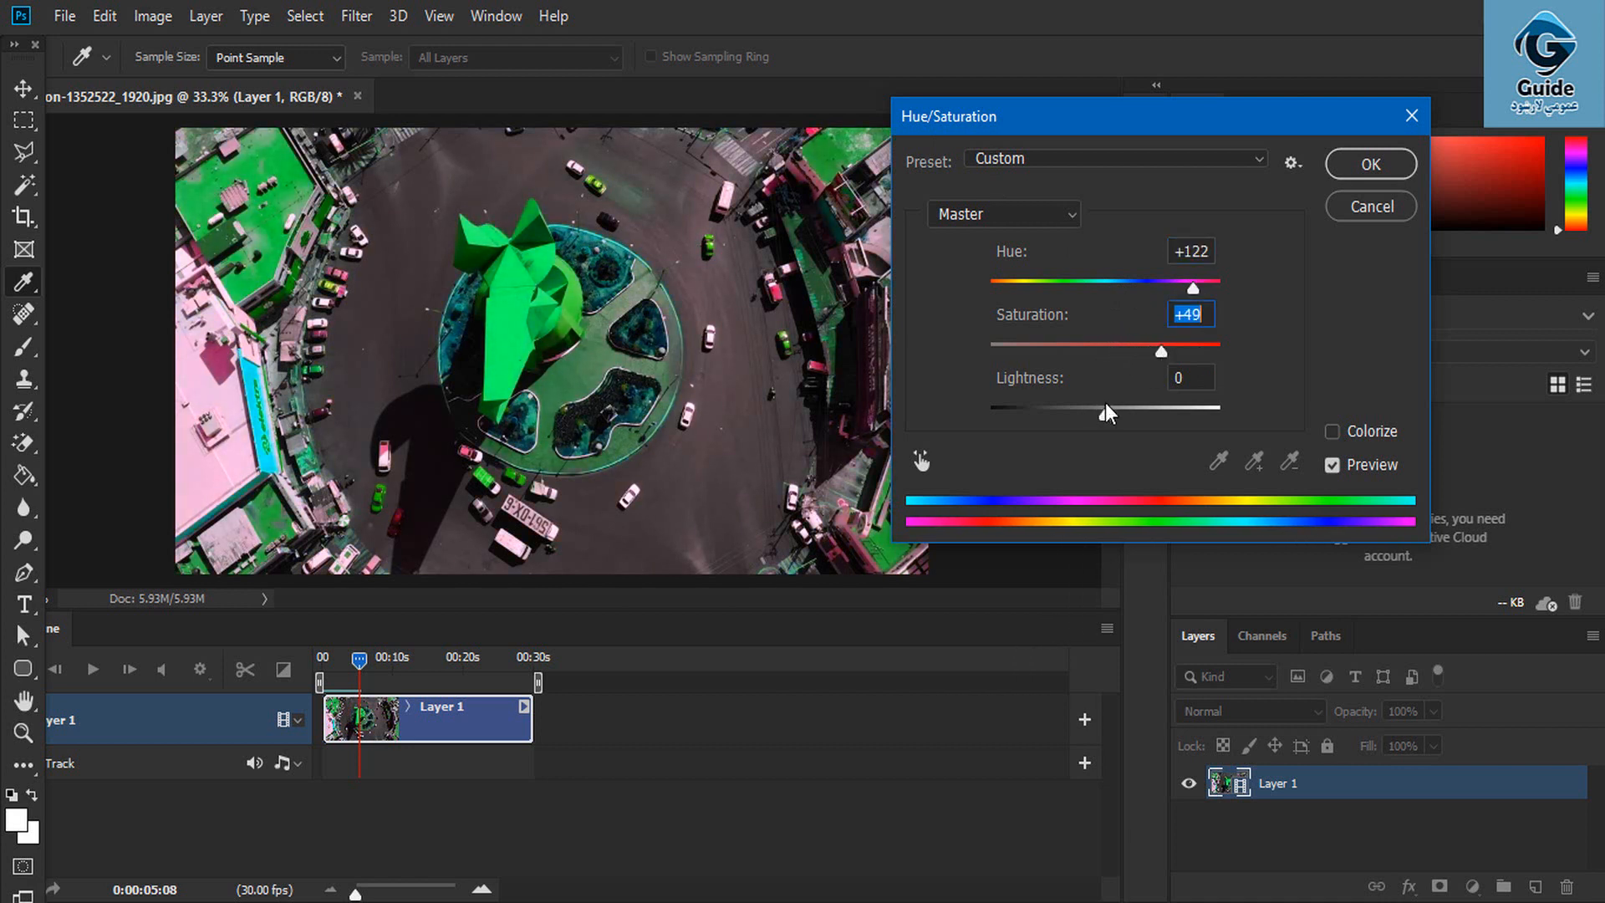
mouse_move(1105, 414)
mouse_down()
mouse_move(972, 398)
mouse_move(1116, 402)
mouse_up()
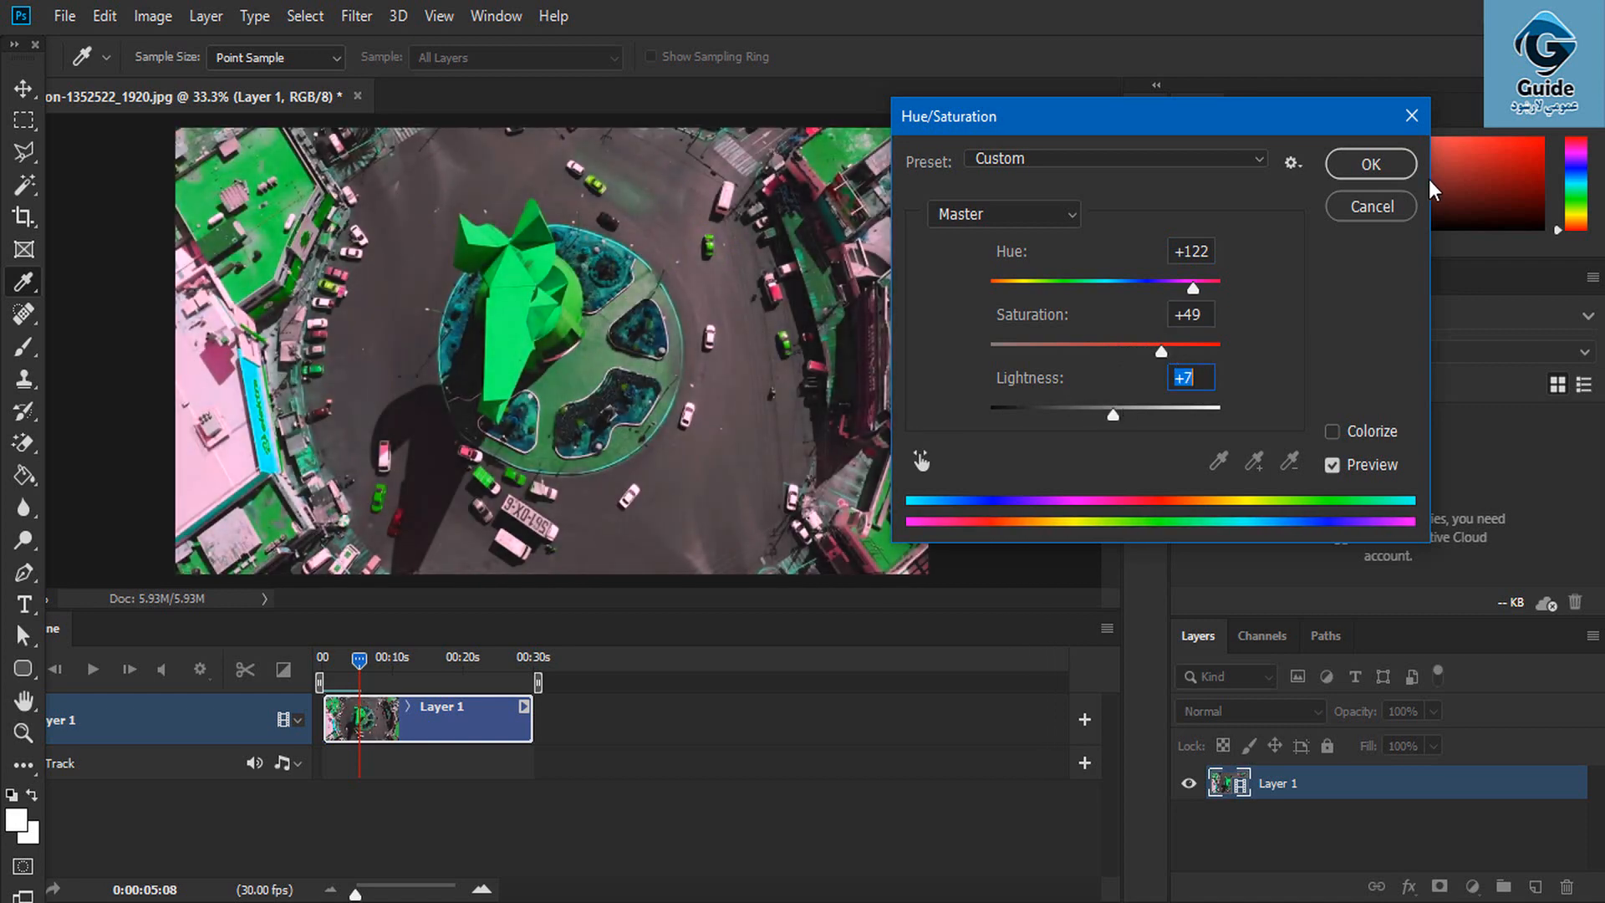
click(1384, 205)
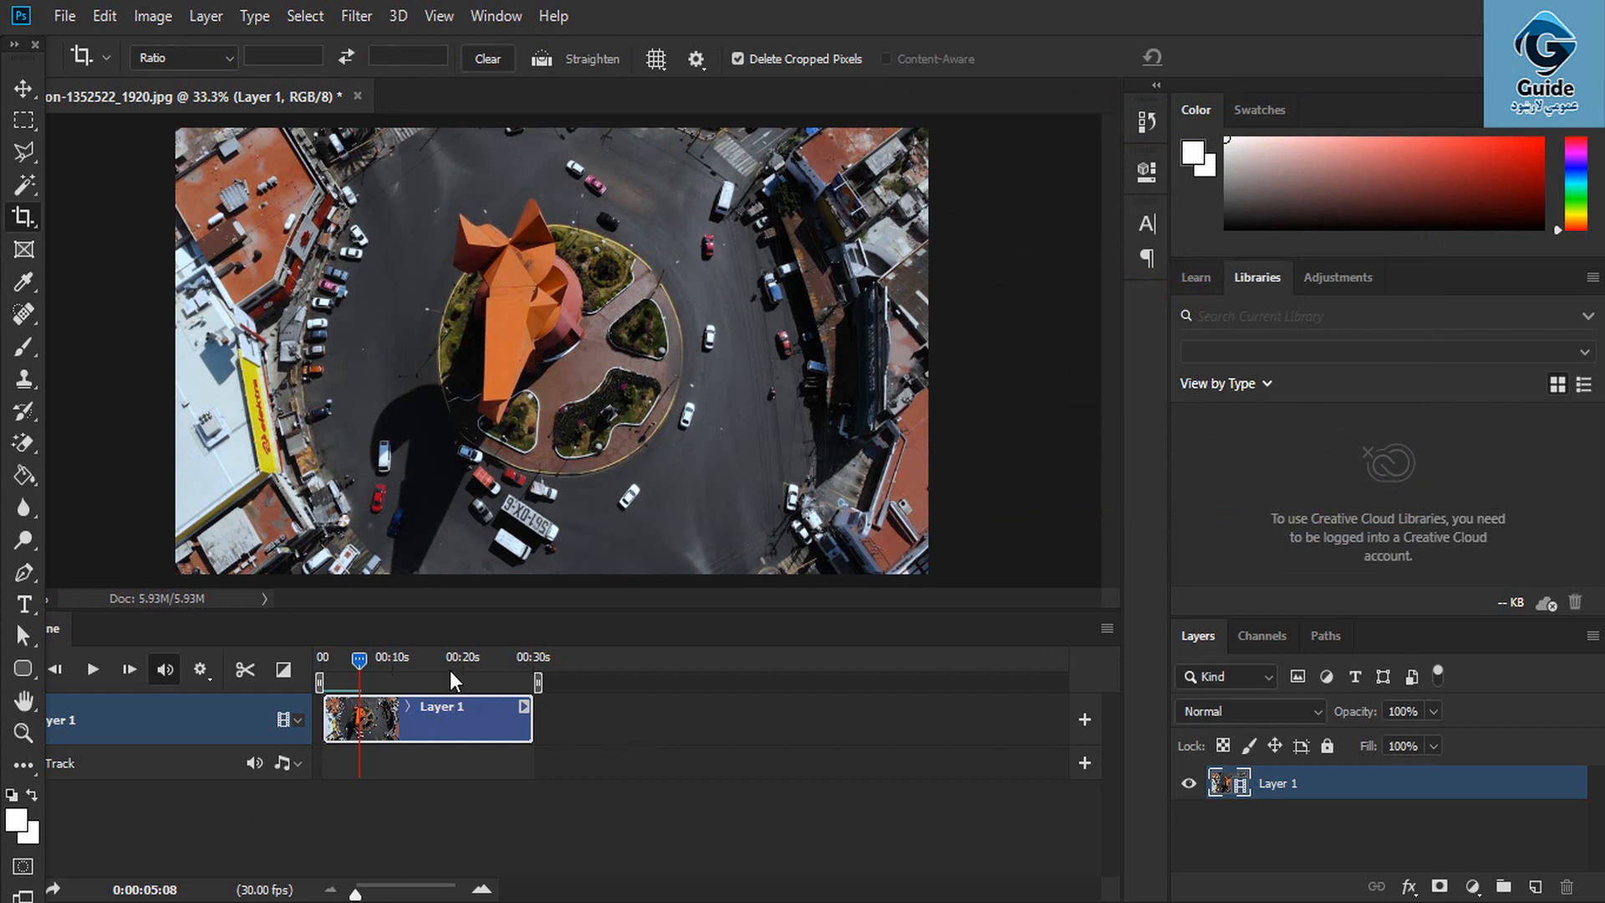
View the audio track options and hide the Timeline
click(296, 764)
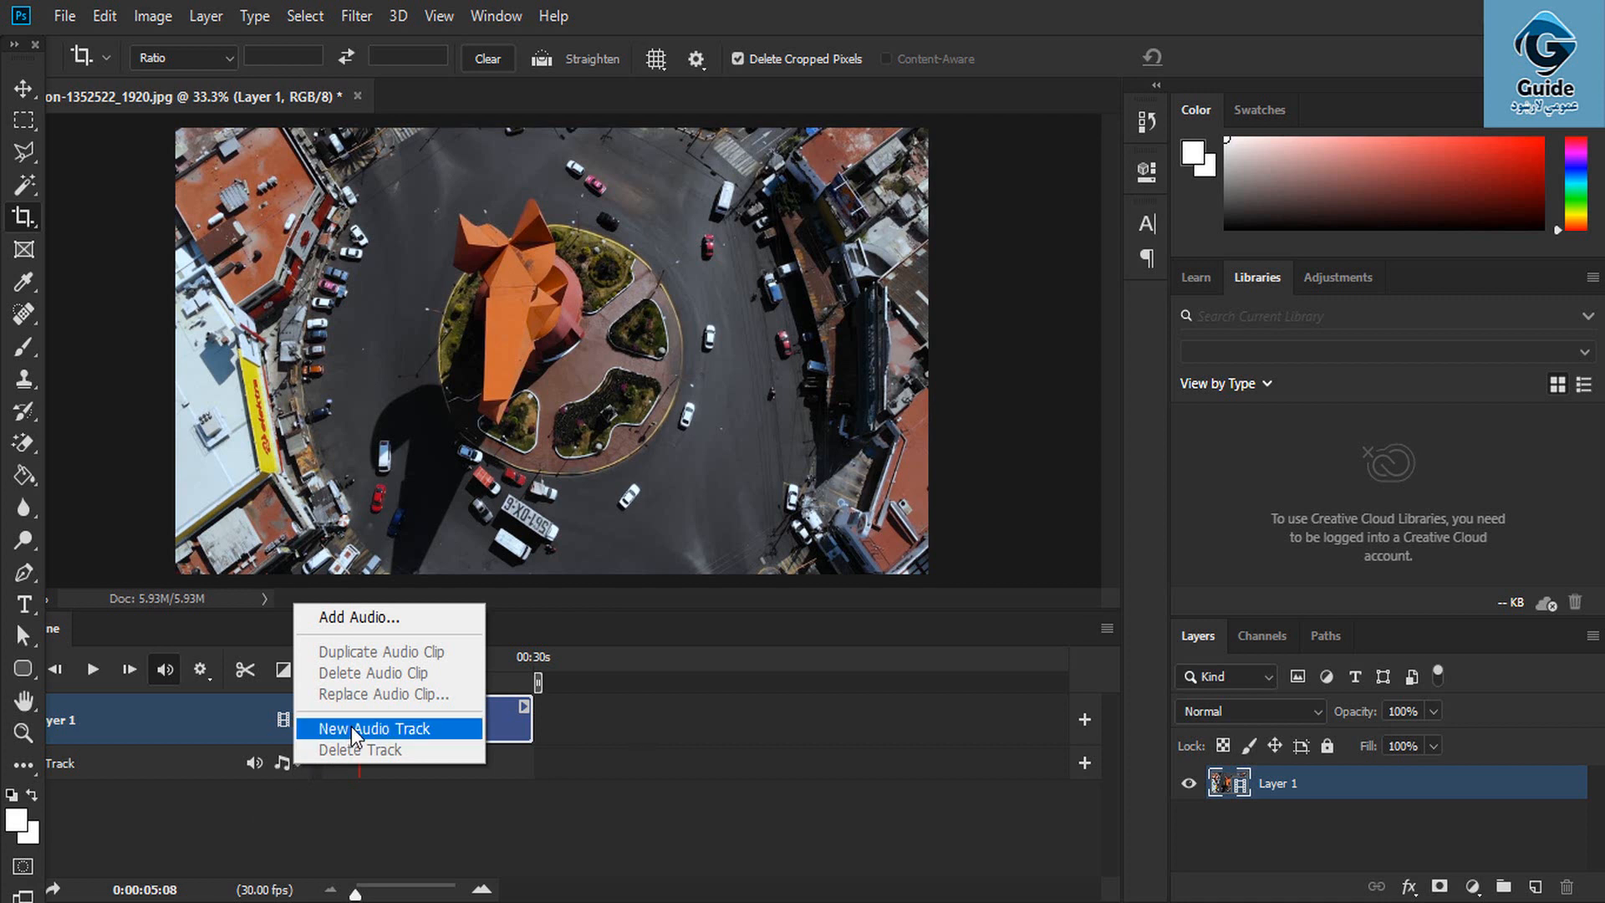
click(407, 786)
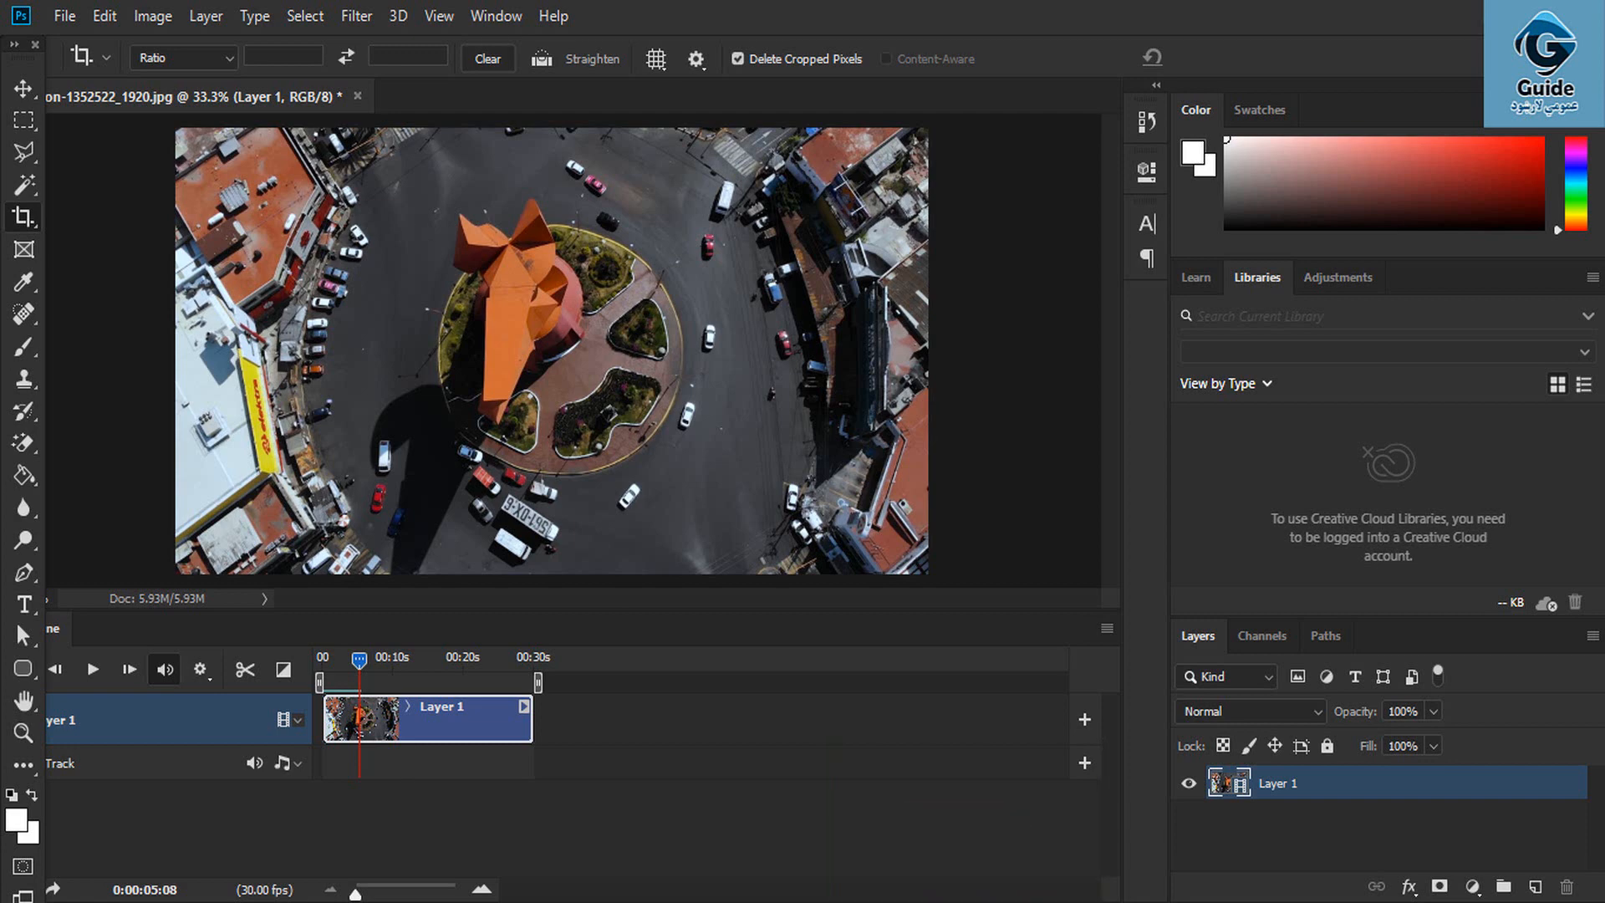
click(502, 14)
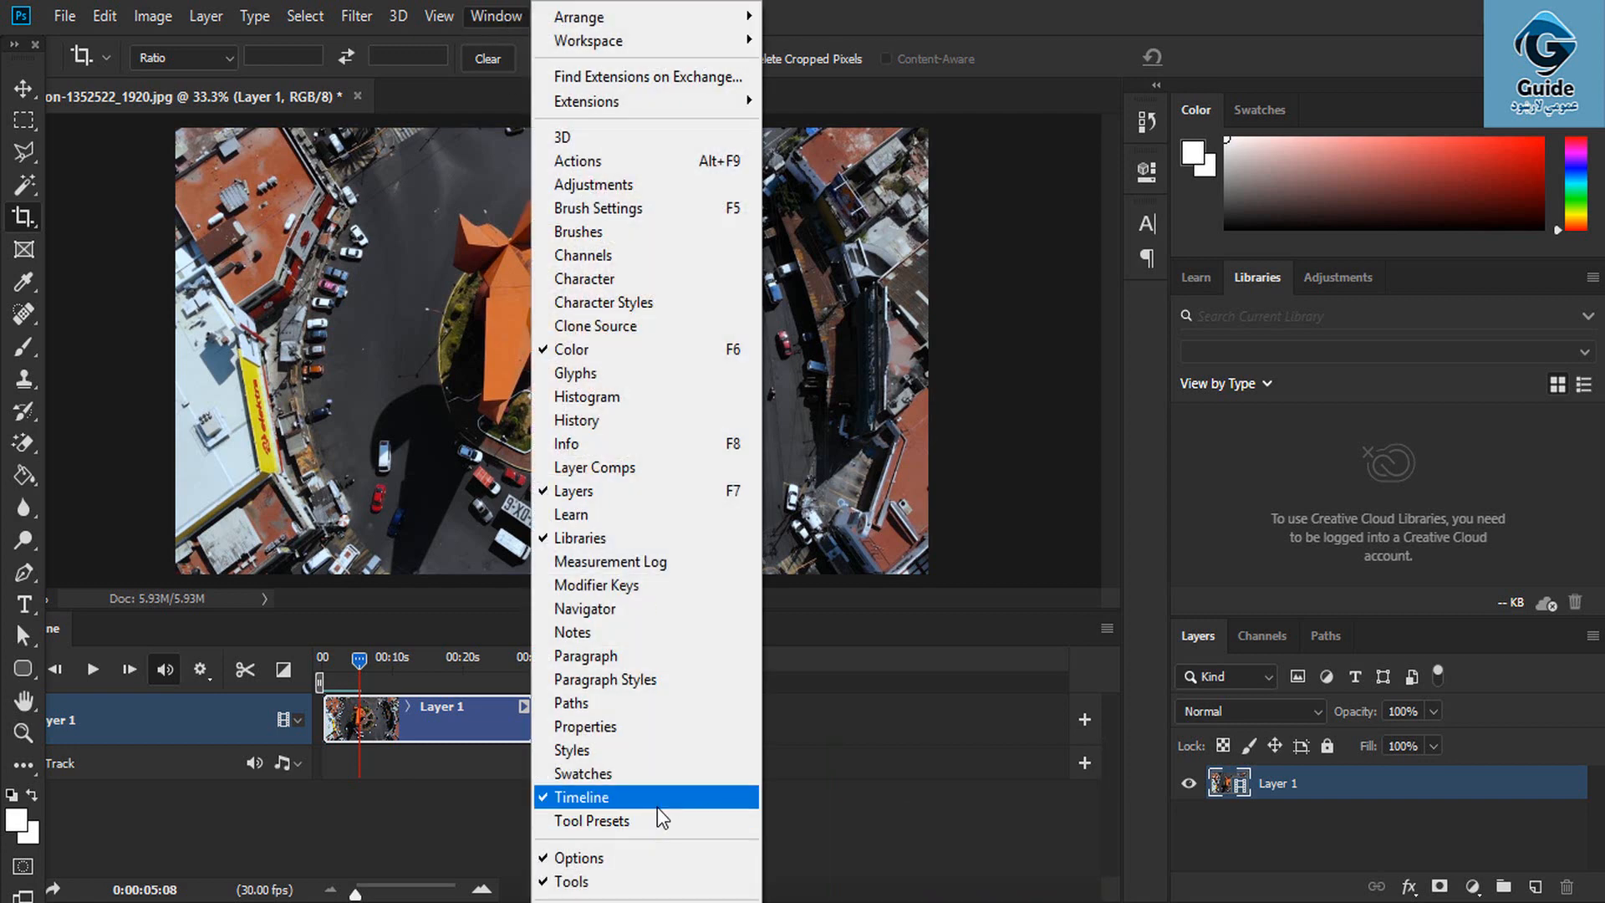
click(602, 797)
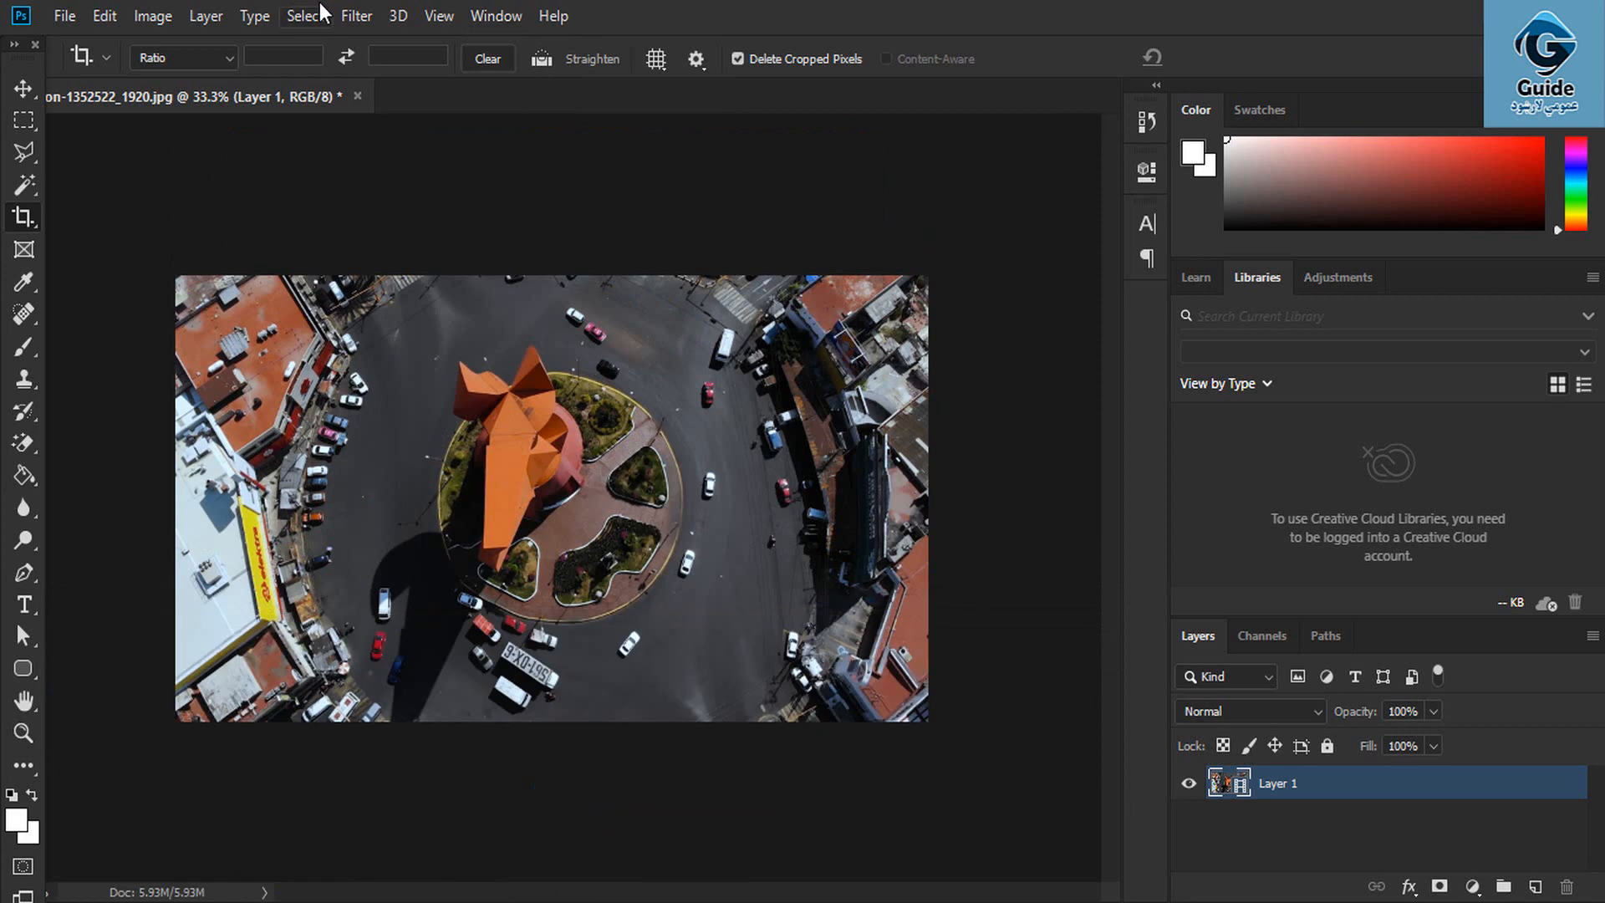
Add a new blank video layer above the existing video layer
click(219, 18)
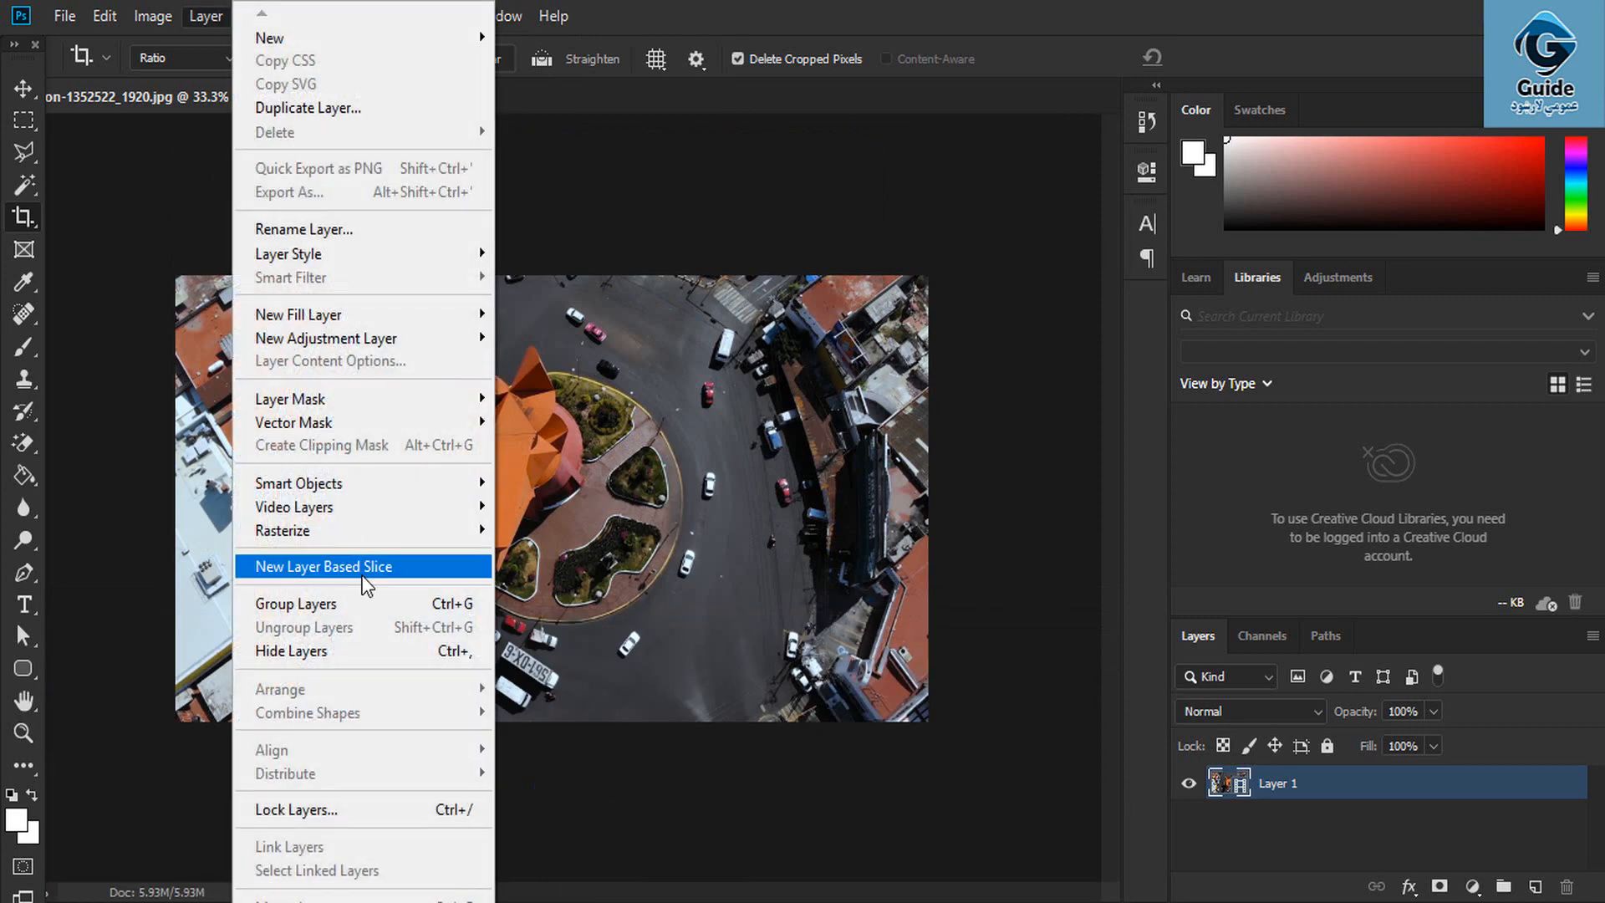
mouse_move(365, 510)
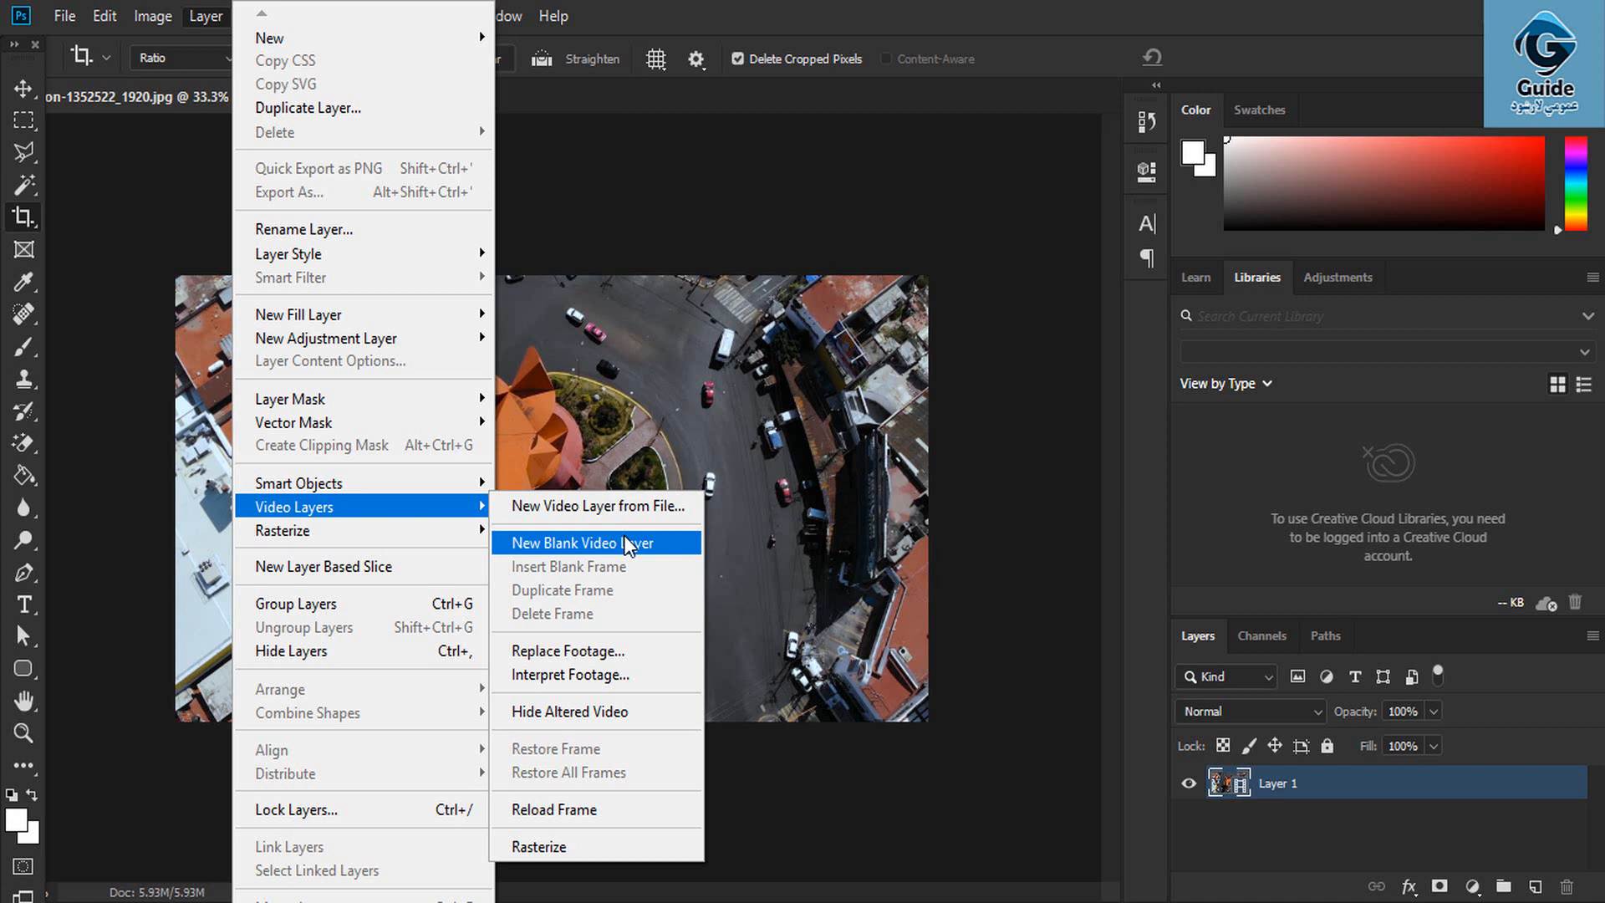
click(624, 540)
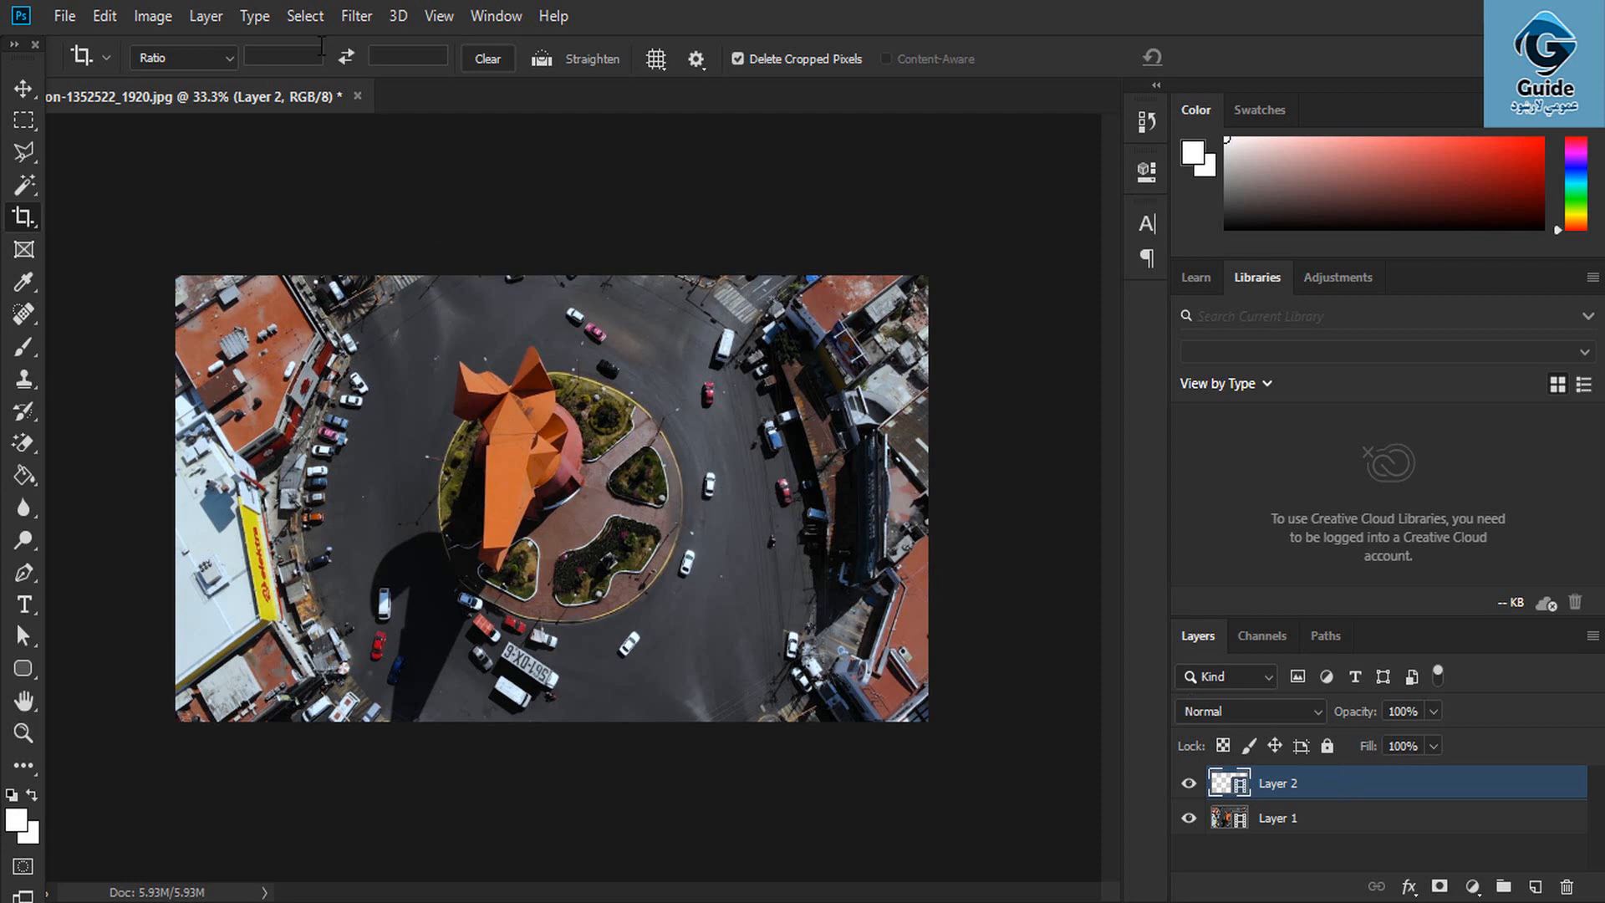
Show the Timeline, move the tools away from its controls and convert it to a frame animation
click(206, 16)
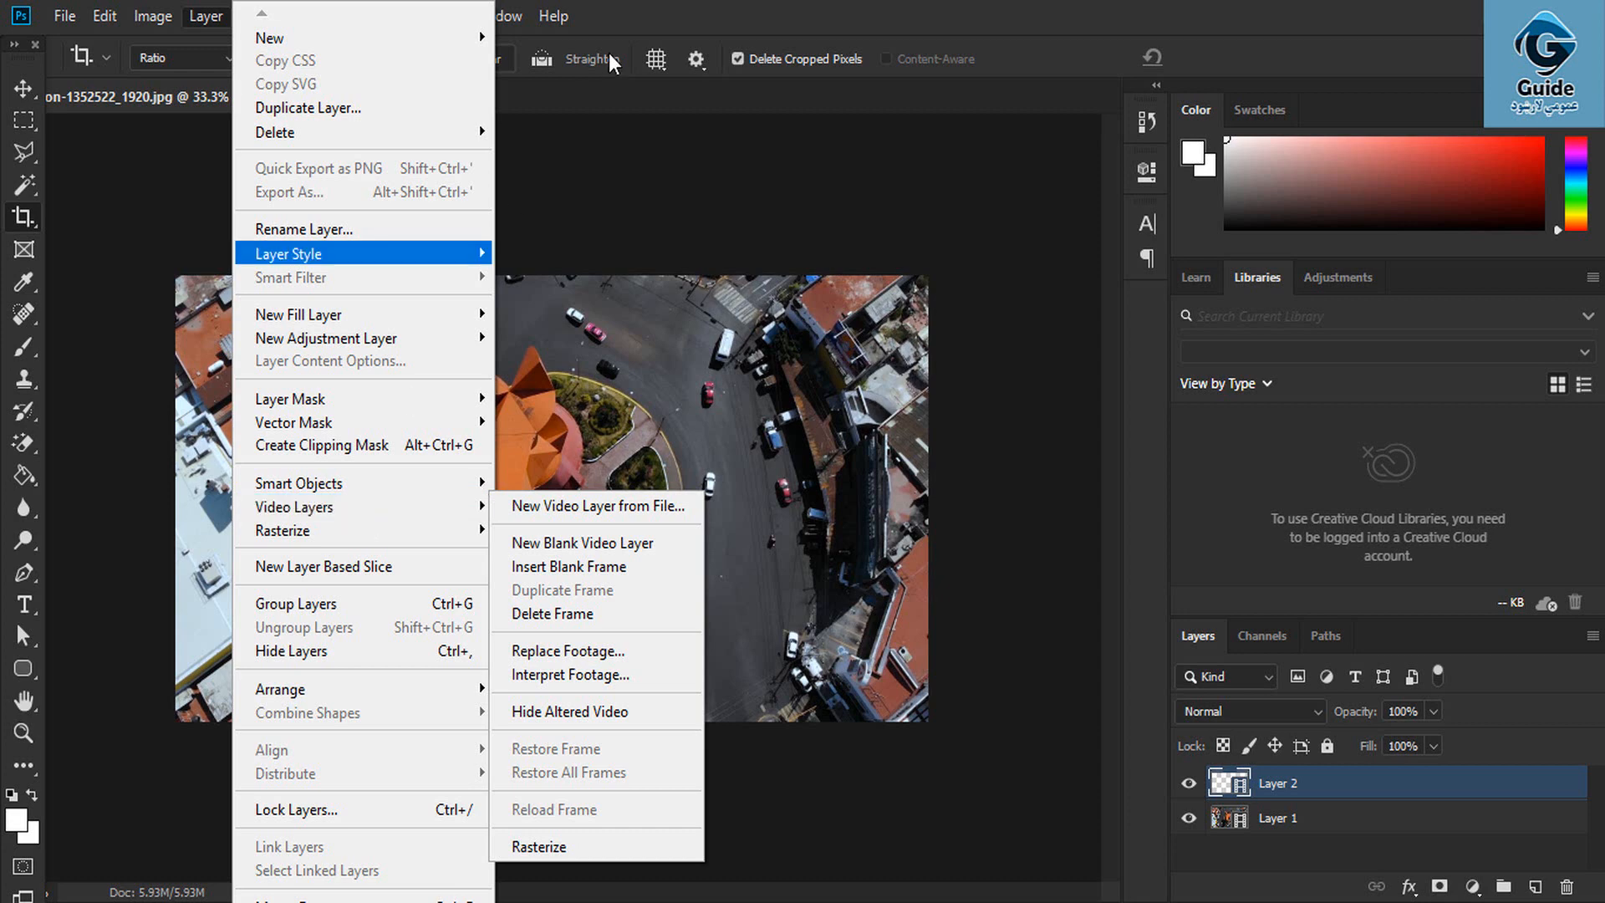
click(511, 8)
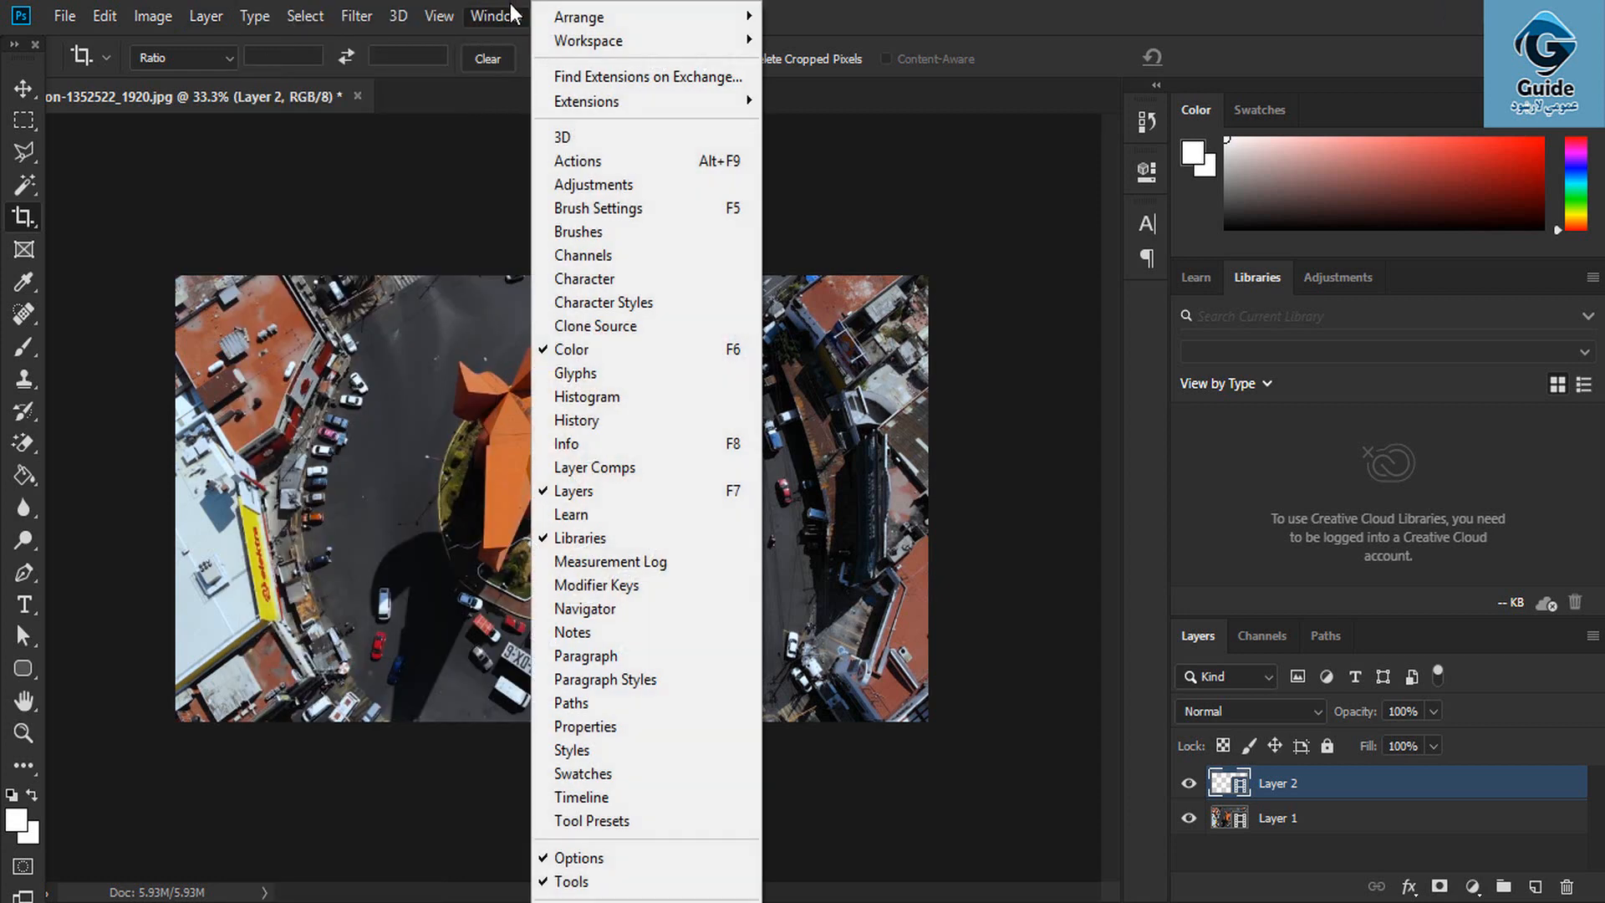
click(595, 801)
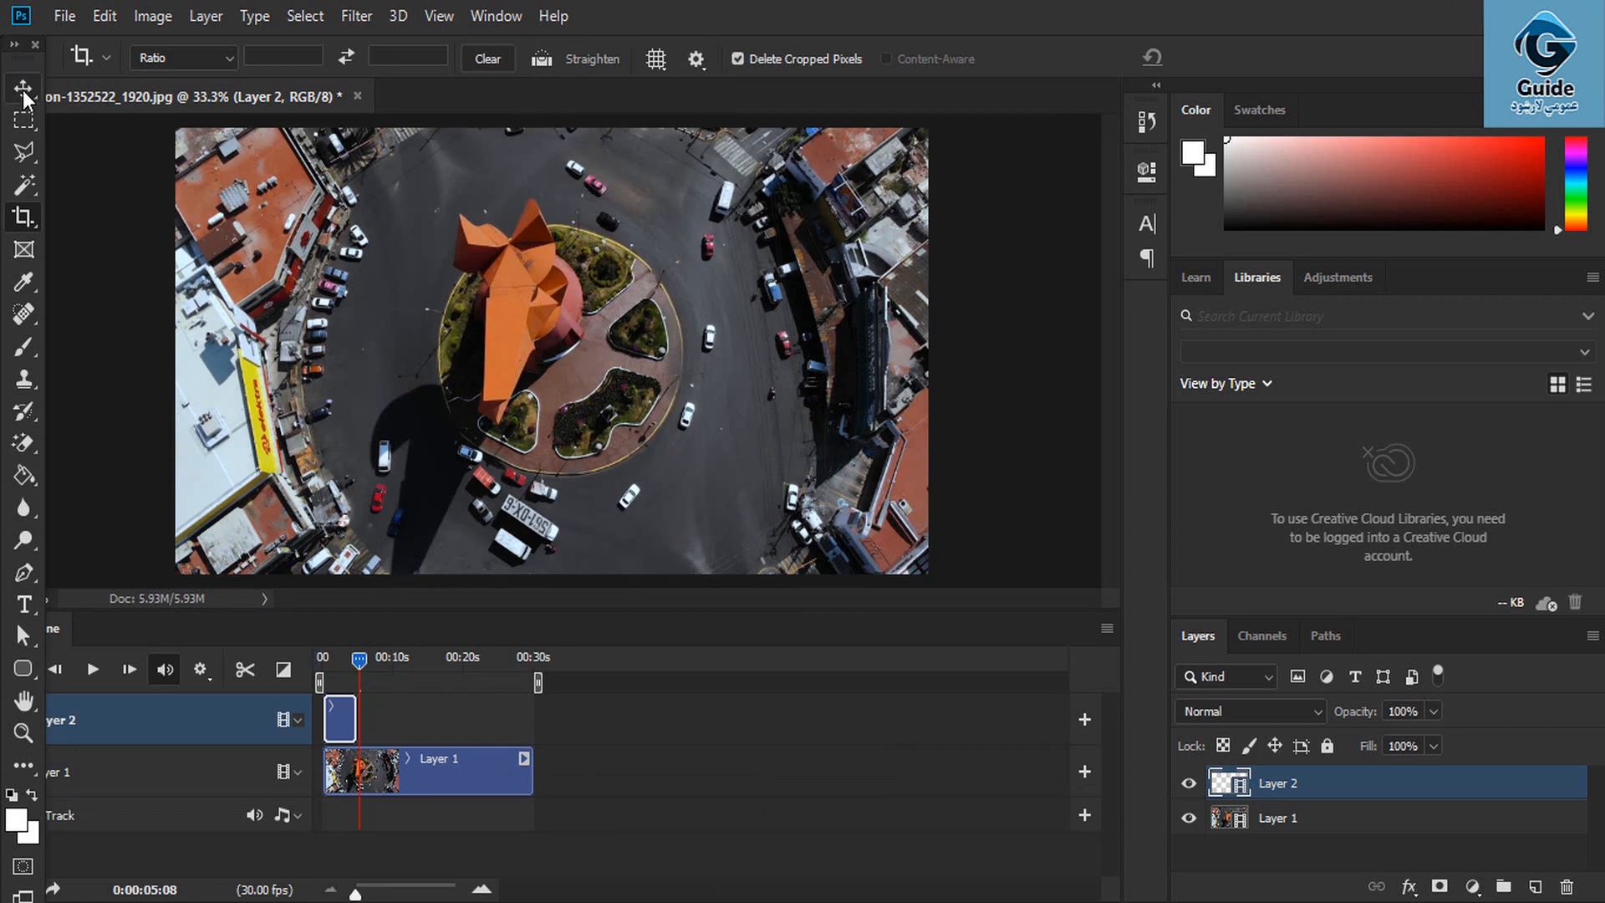
drag(23, 60, 124, 60)
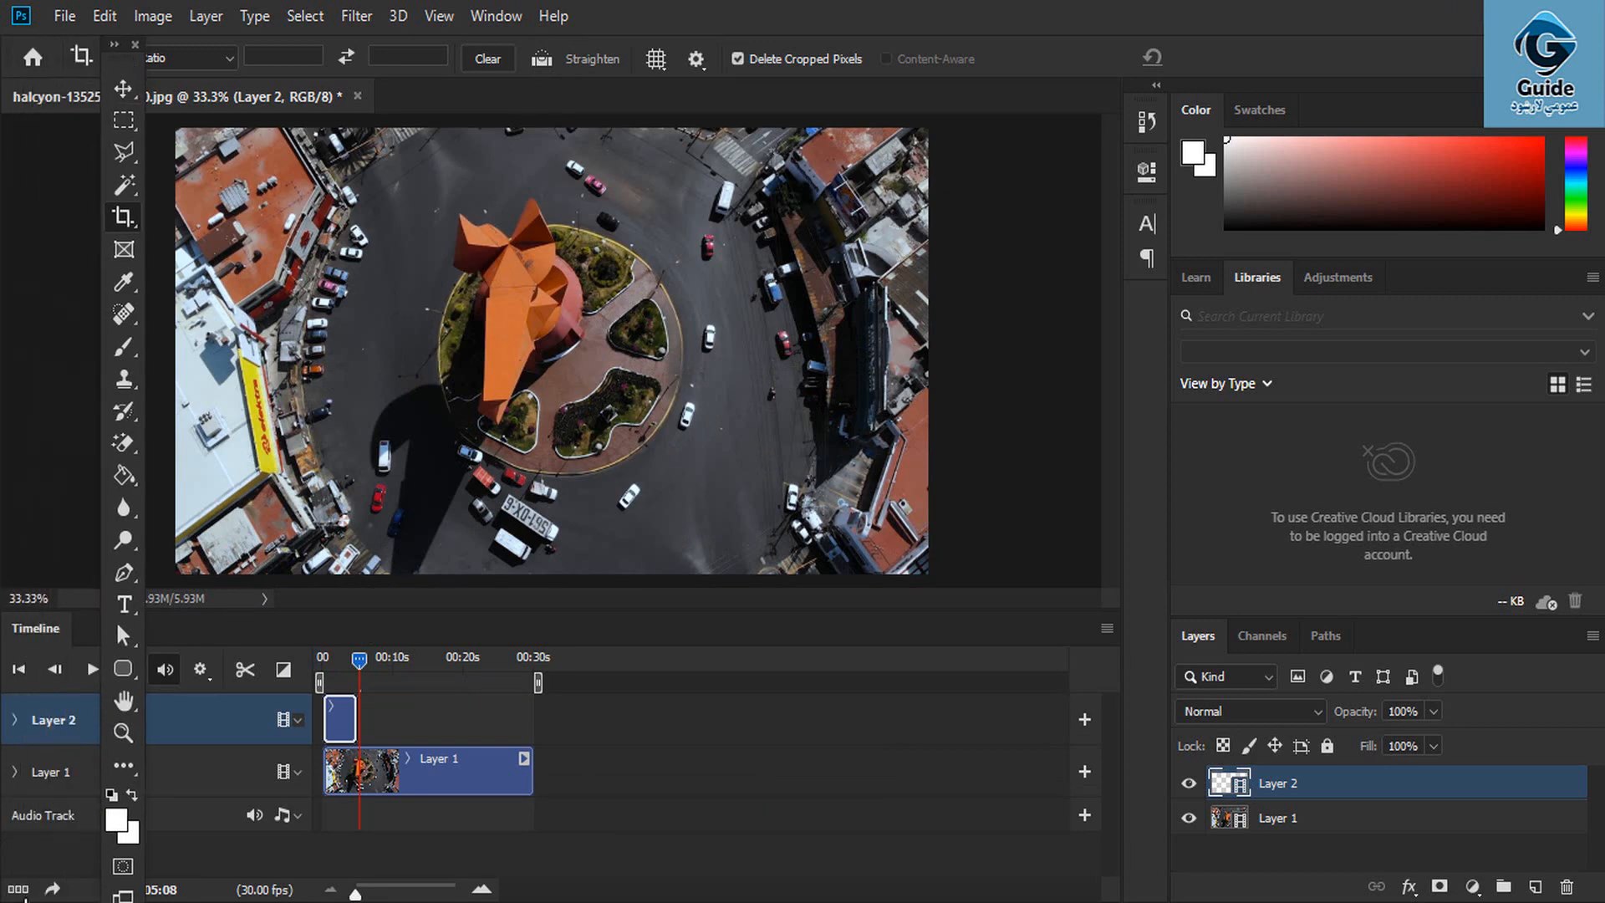
click(18, 888)
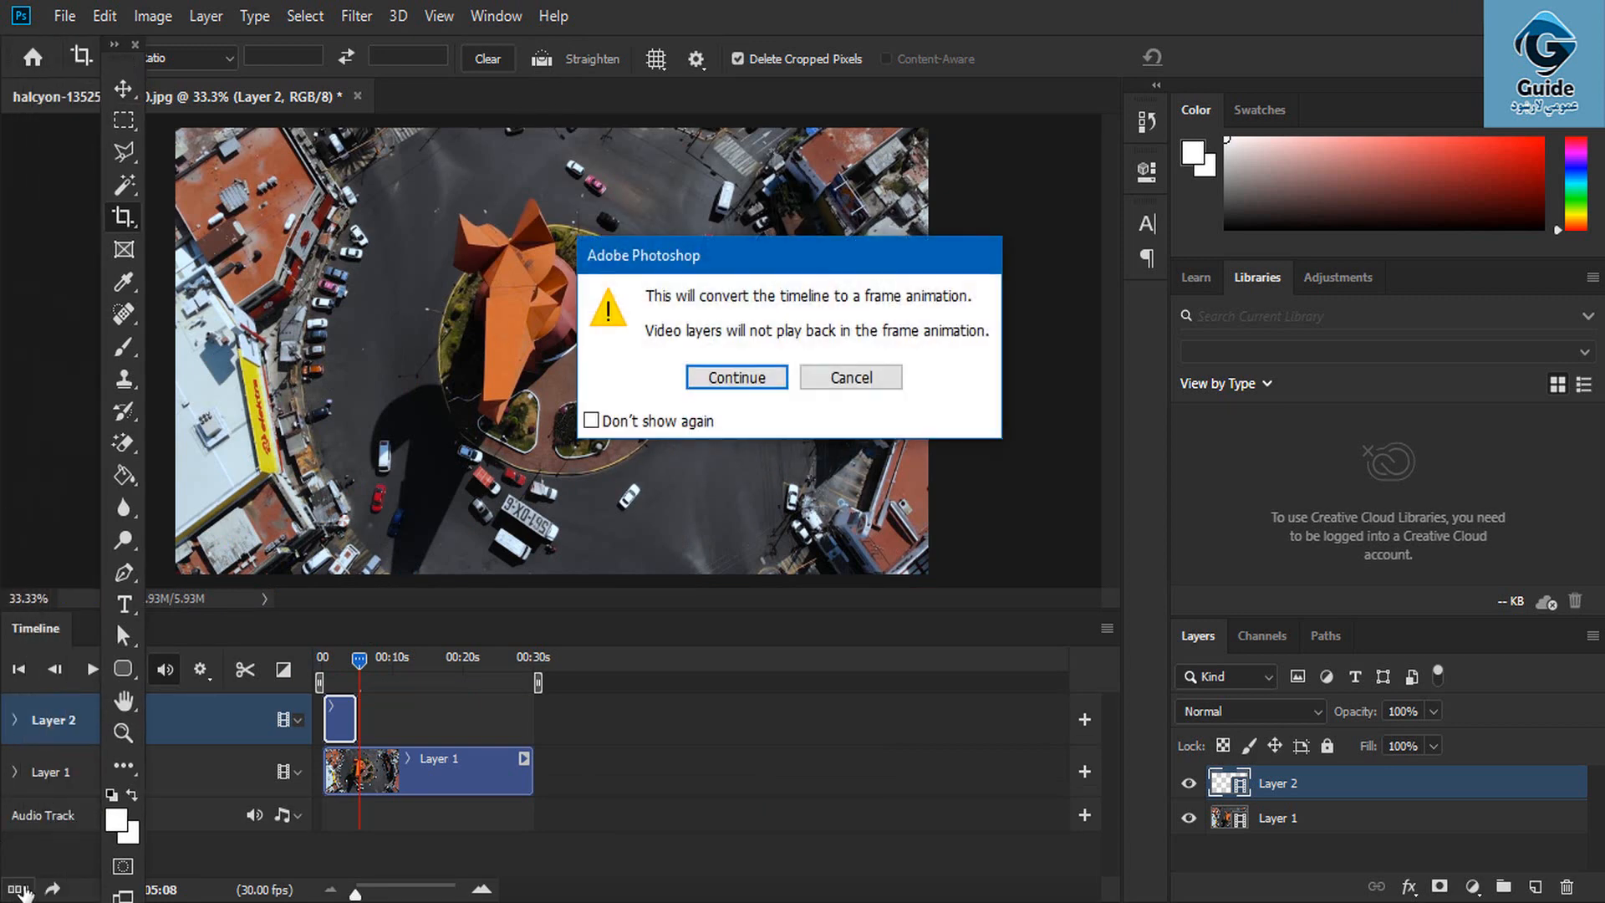
click(763, 375)
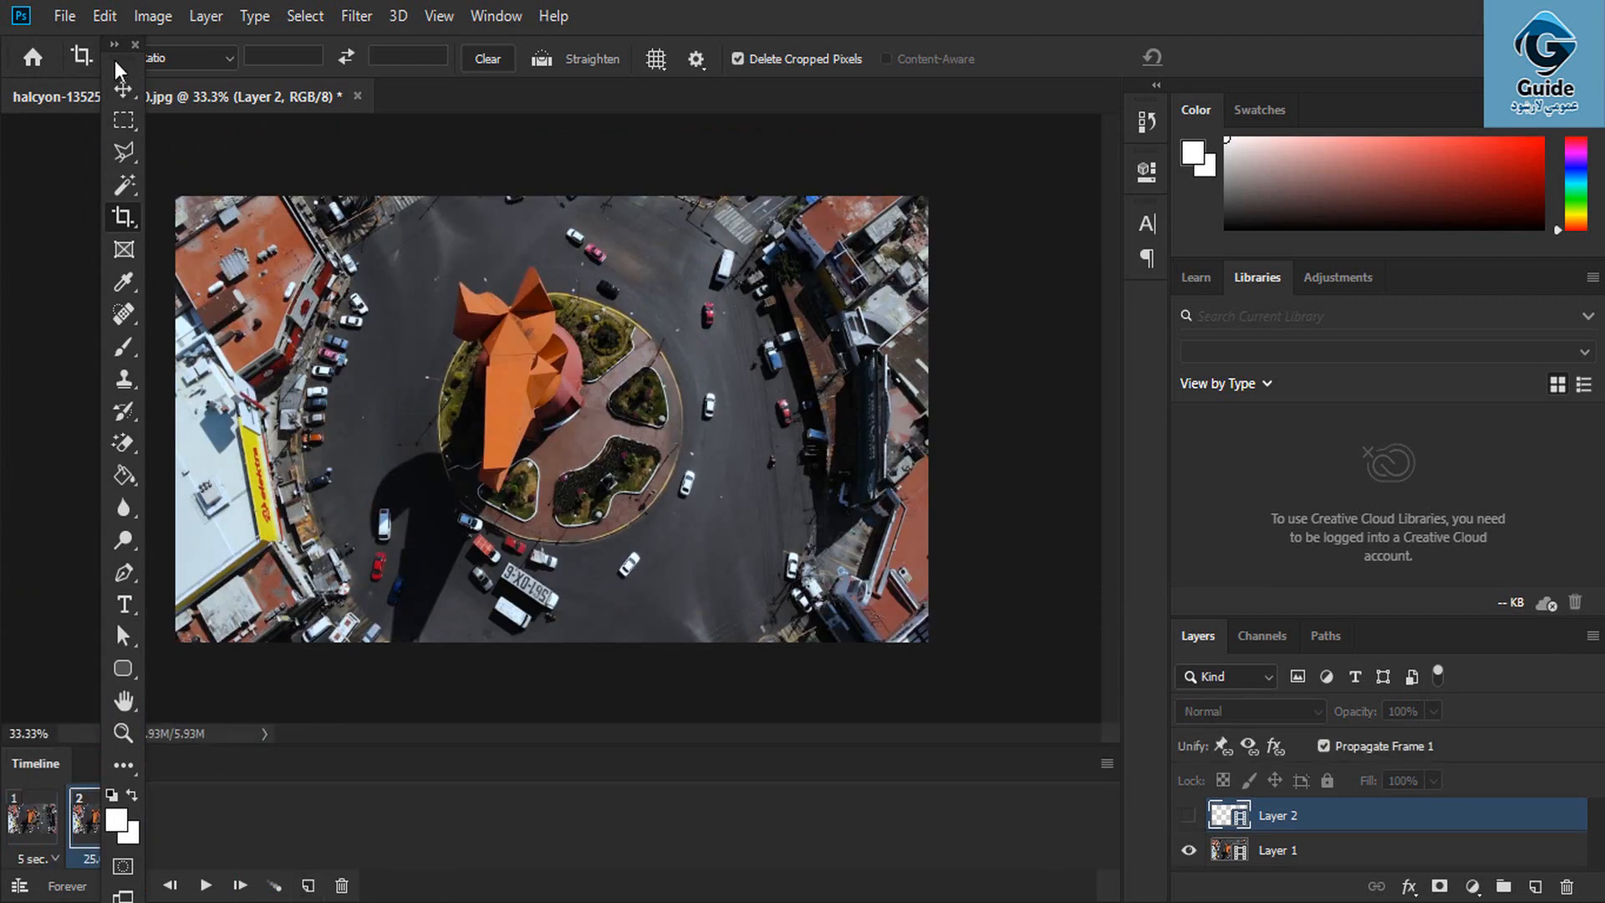
Delete the blank video layer and remove the second frame from the frame animation
drag(122, 77, 297, 77)
click(55, 822)
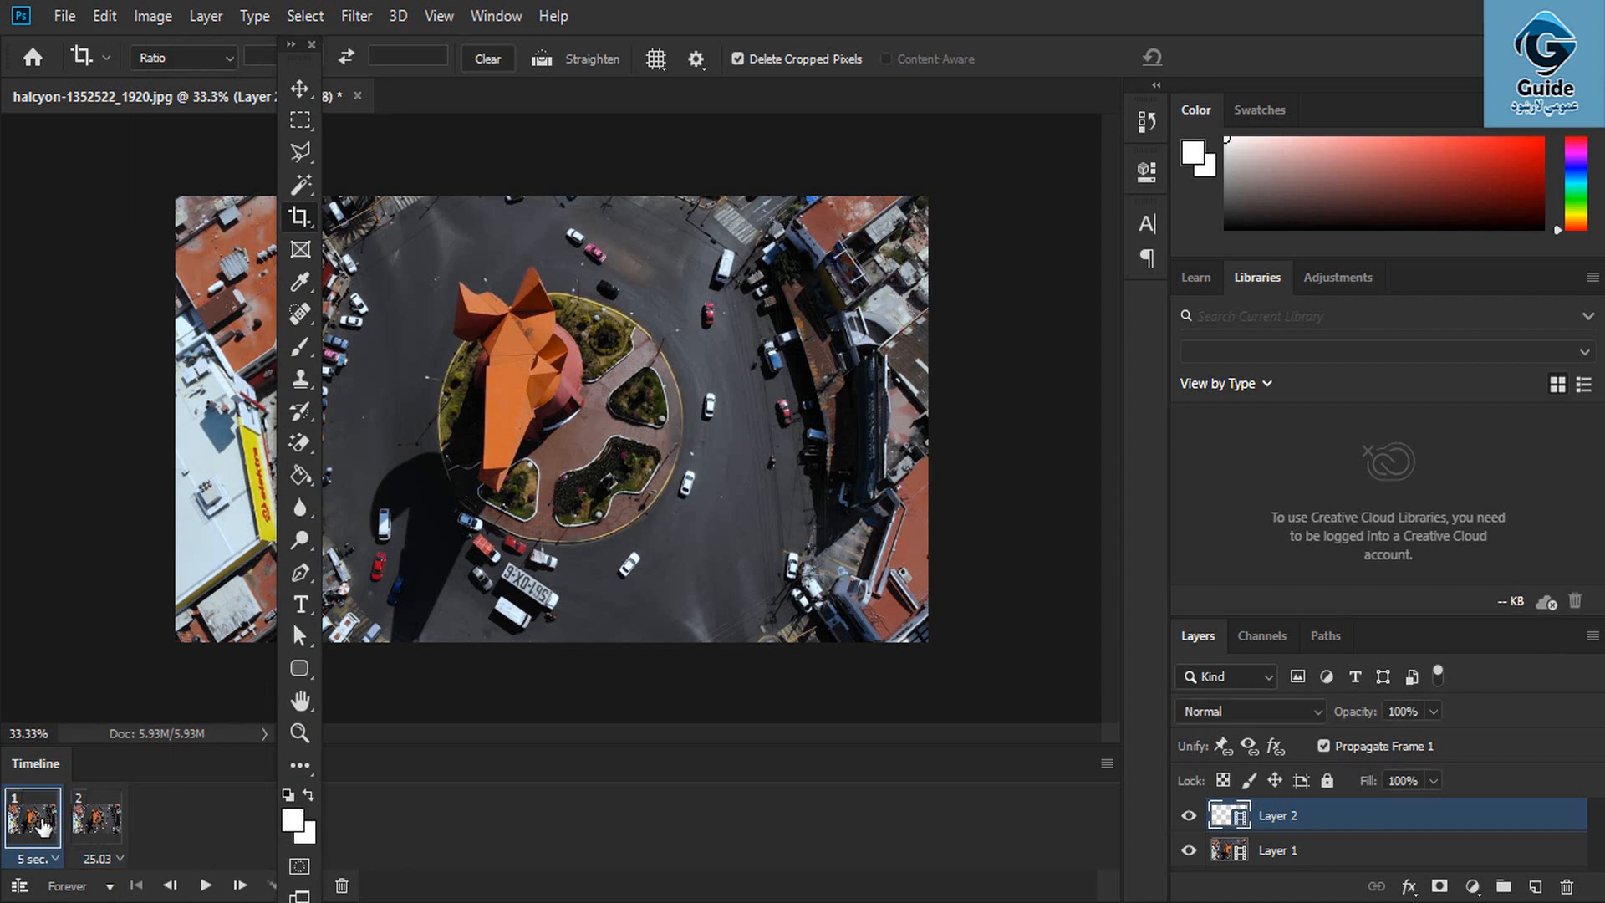
click(101, 828)
key(Delete)
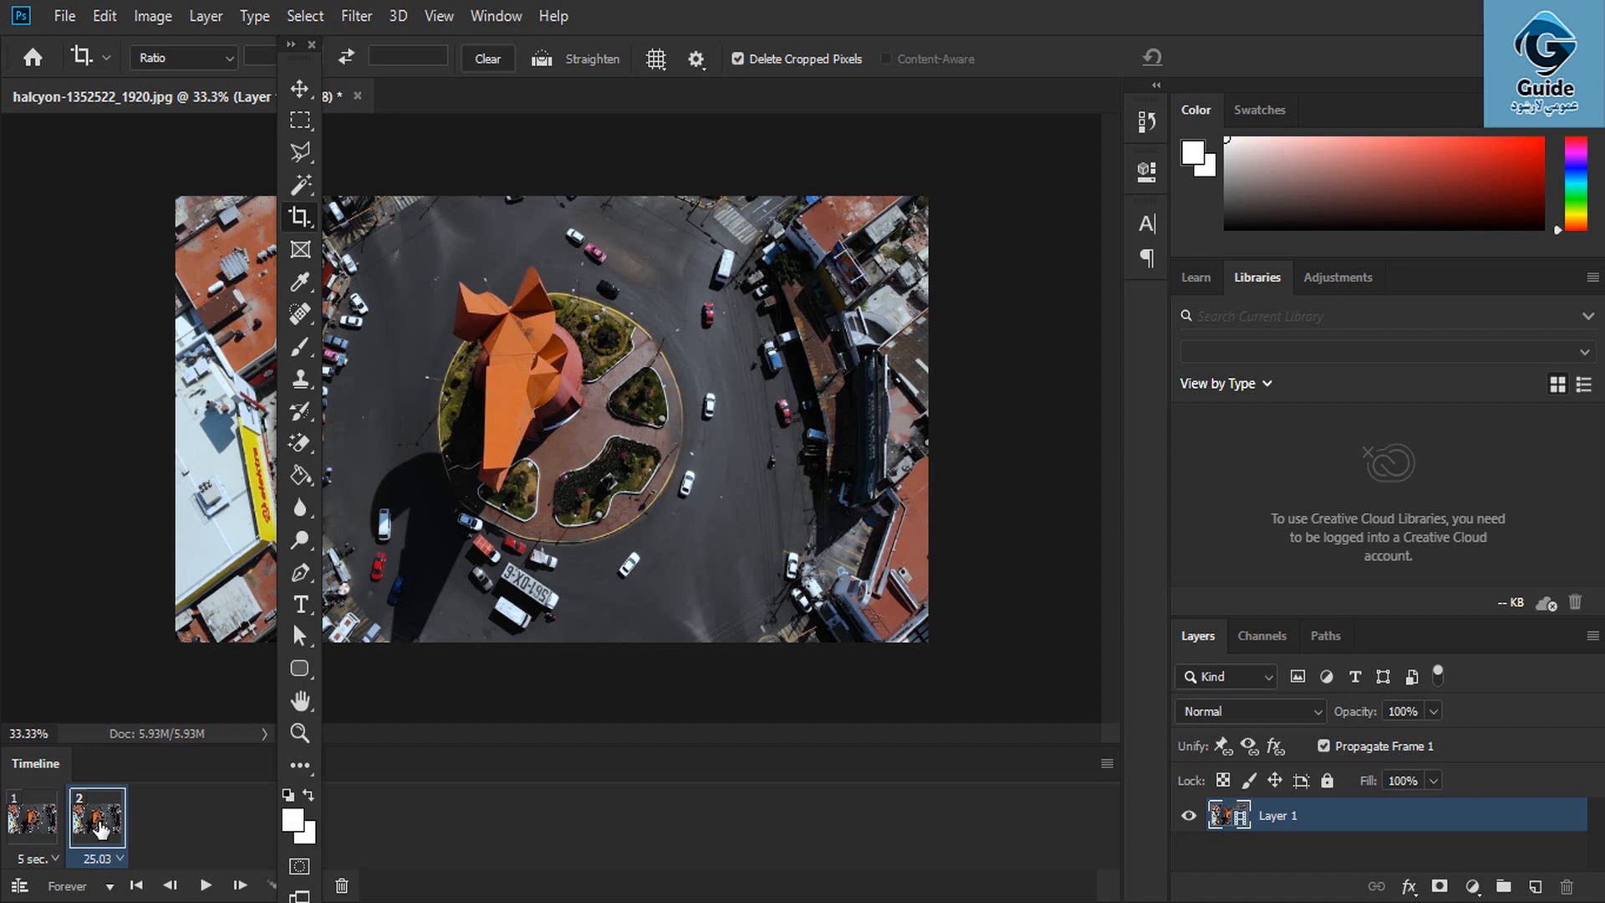
click(342, 885)
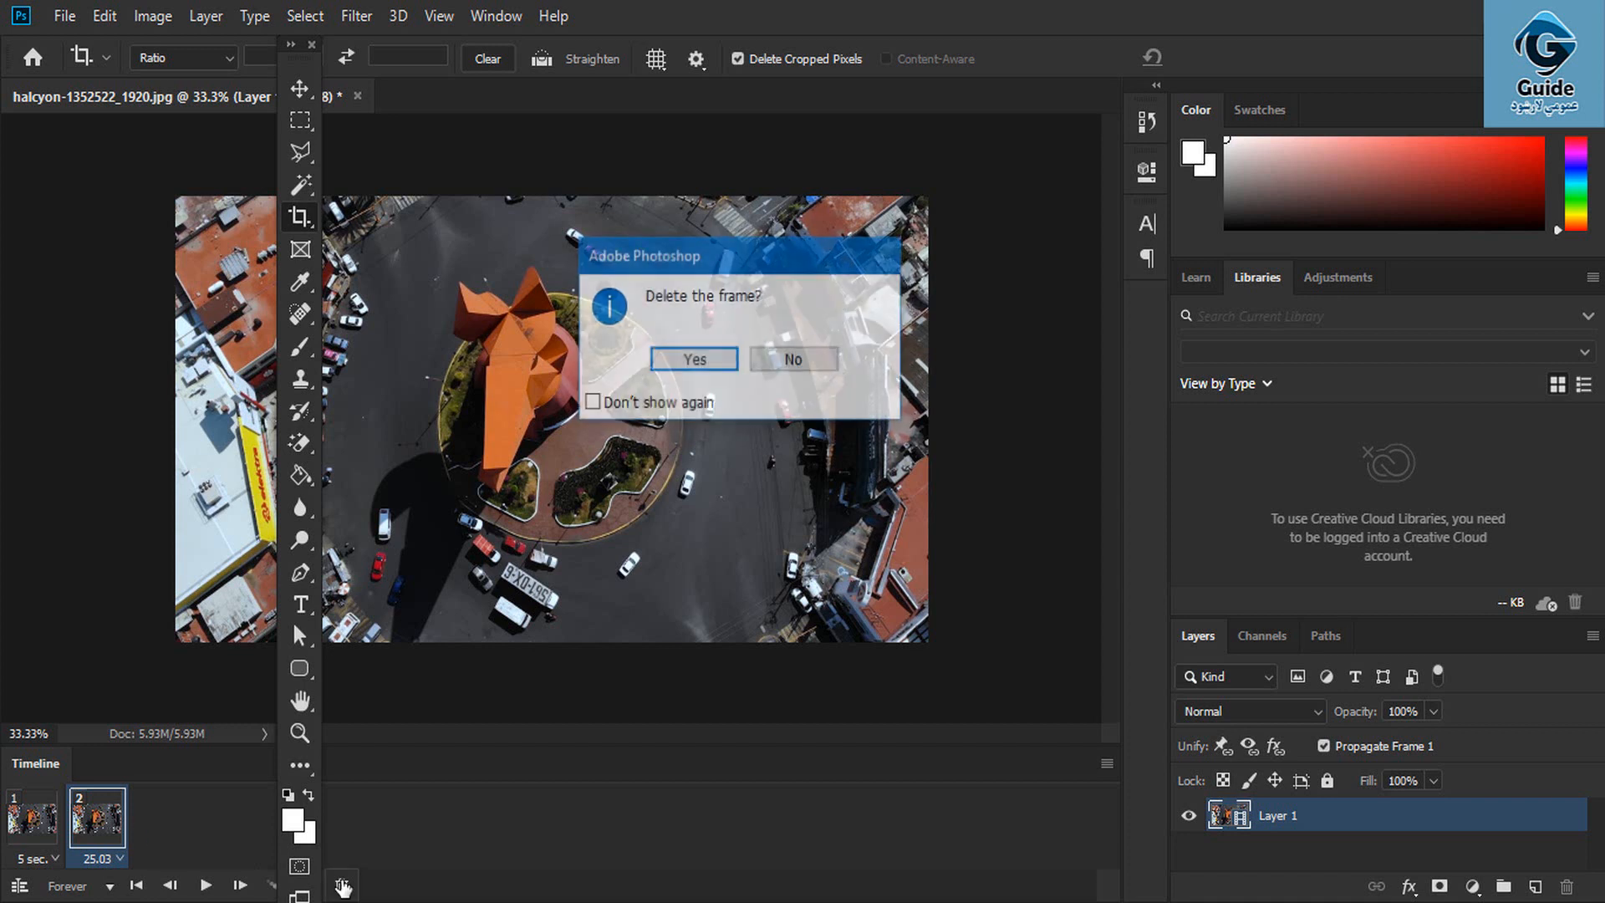
click(724, 363)
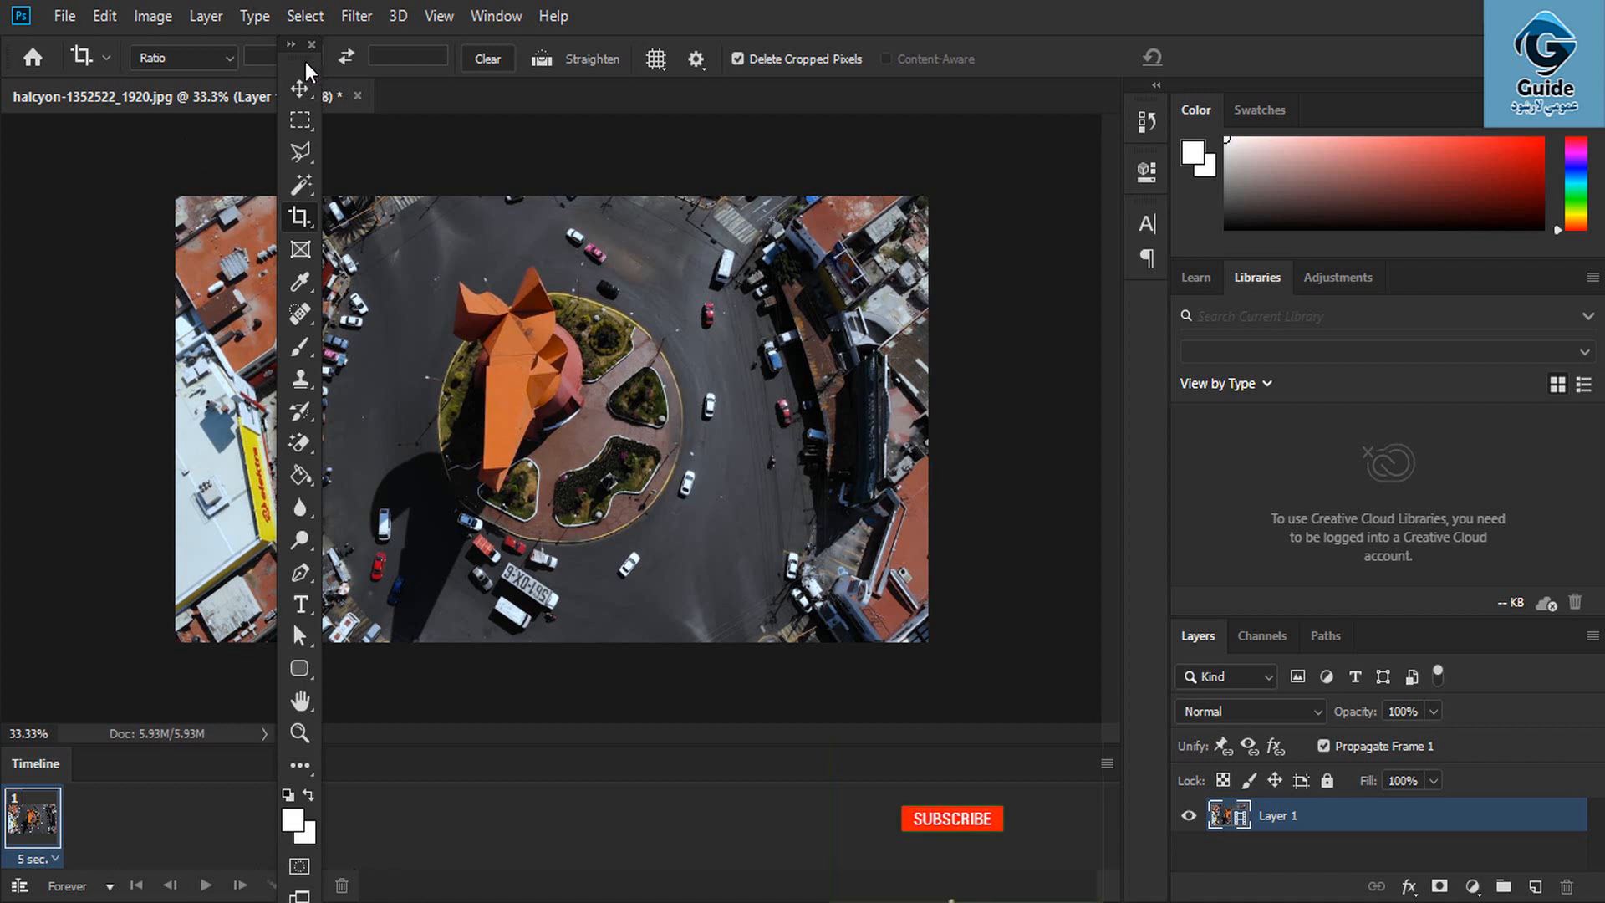
Duplicate the remaining frame of the frame animation
drag(299, 44, 247, 43)
click(308, 885)
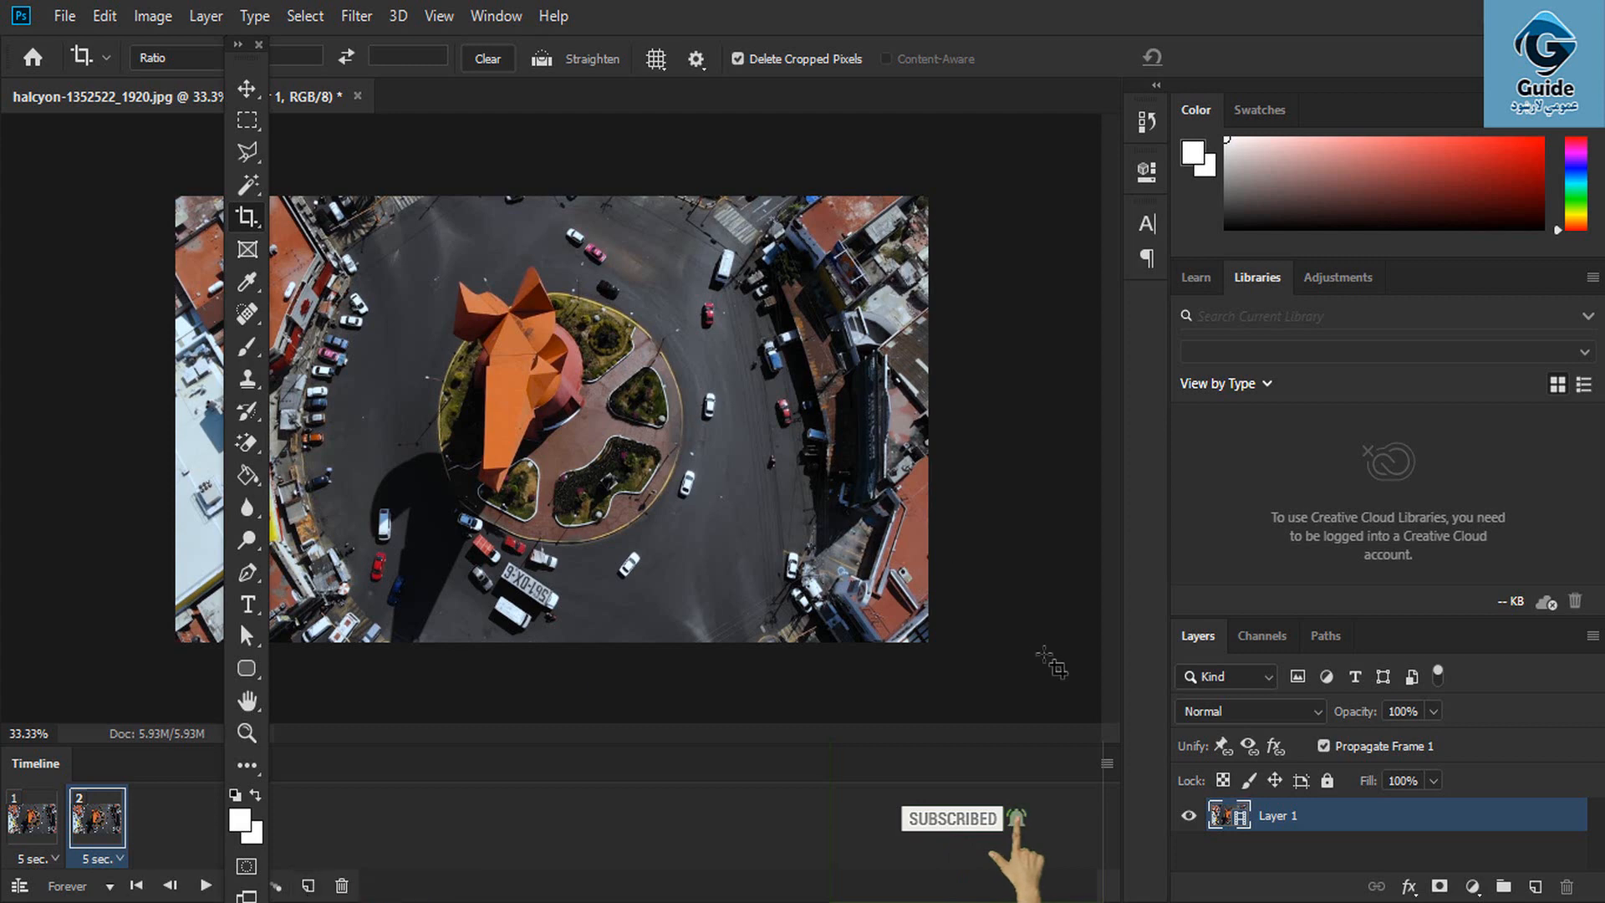
Hide the Timeline and check whether the video layer commands are available for Layer 1
click(494, 19)
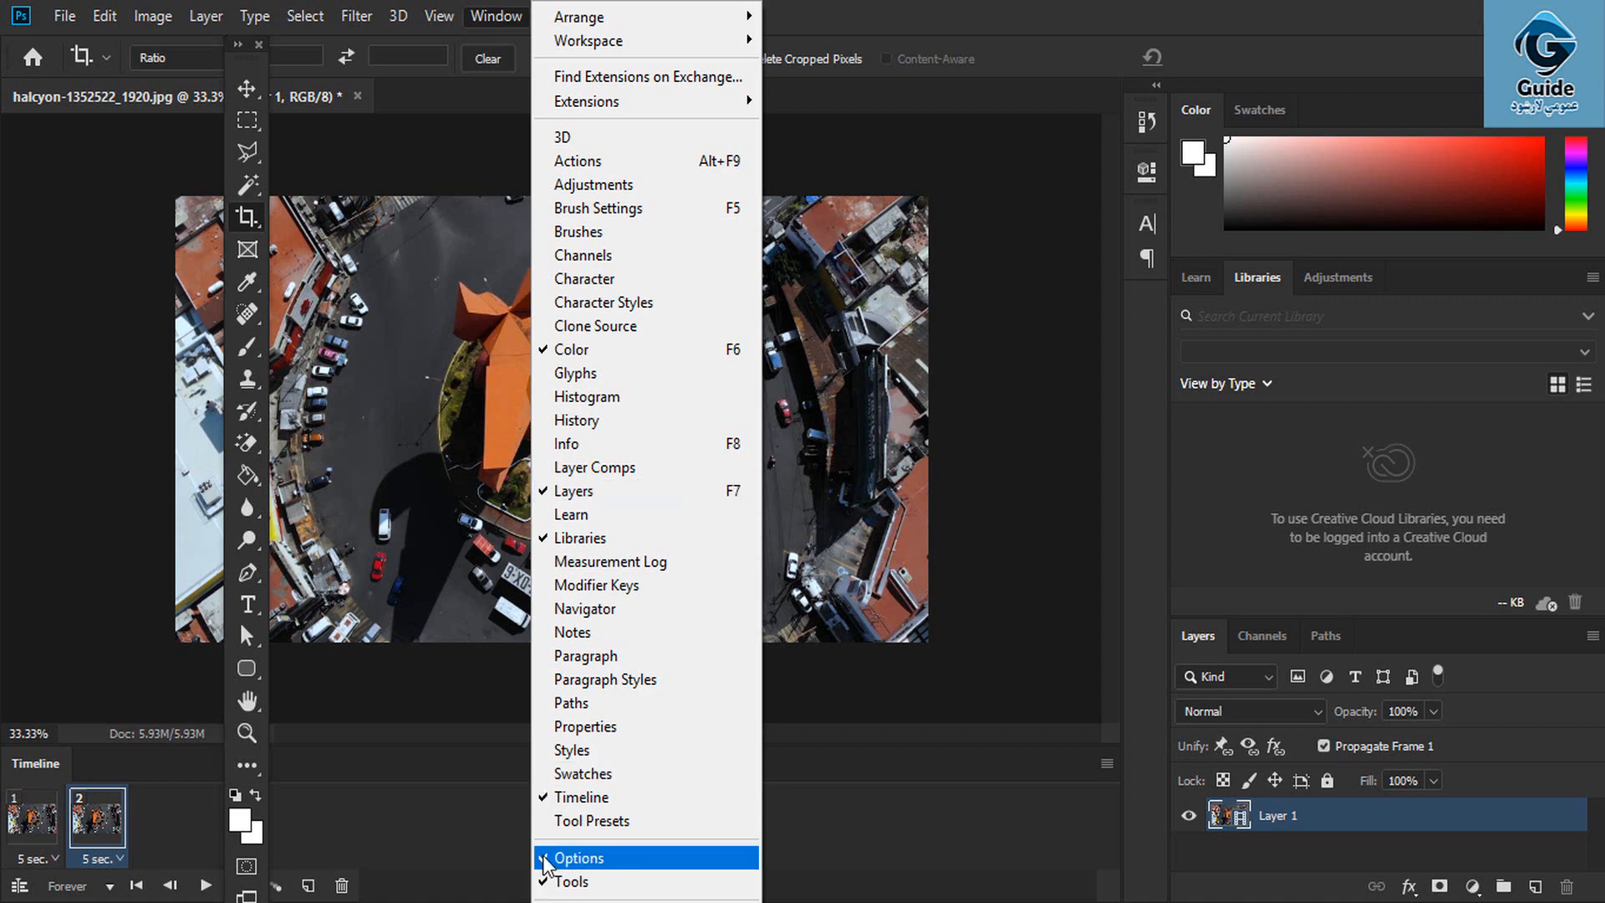
click(585, 799)
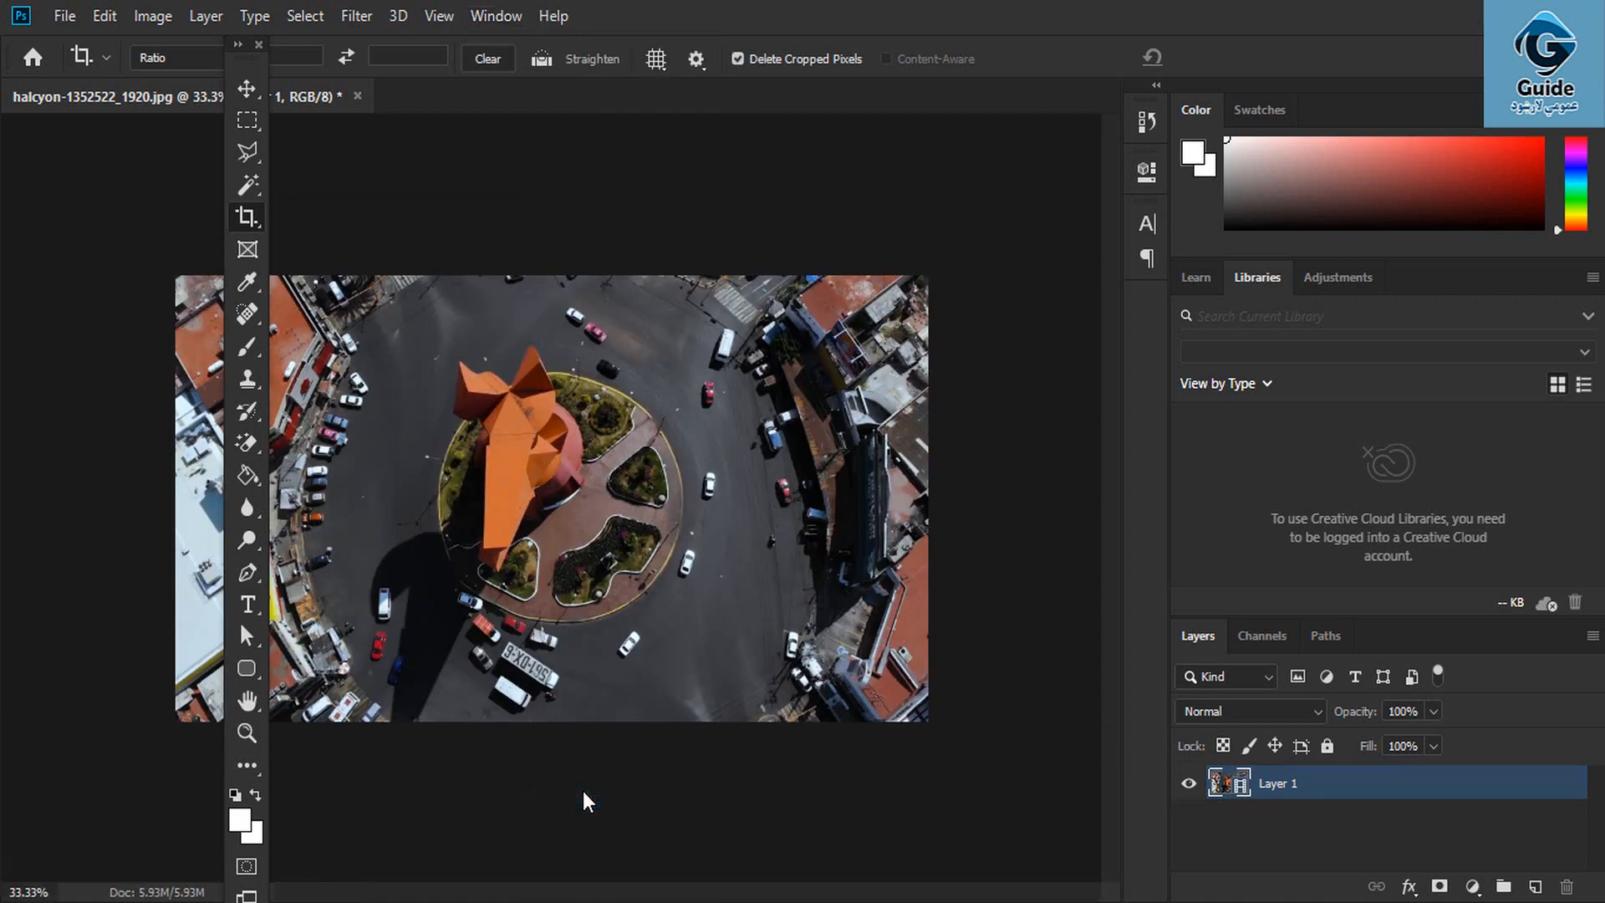
click(206, 16)
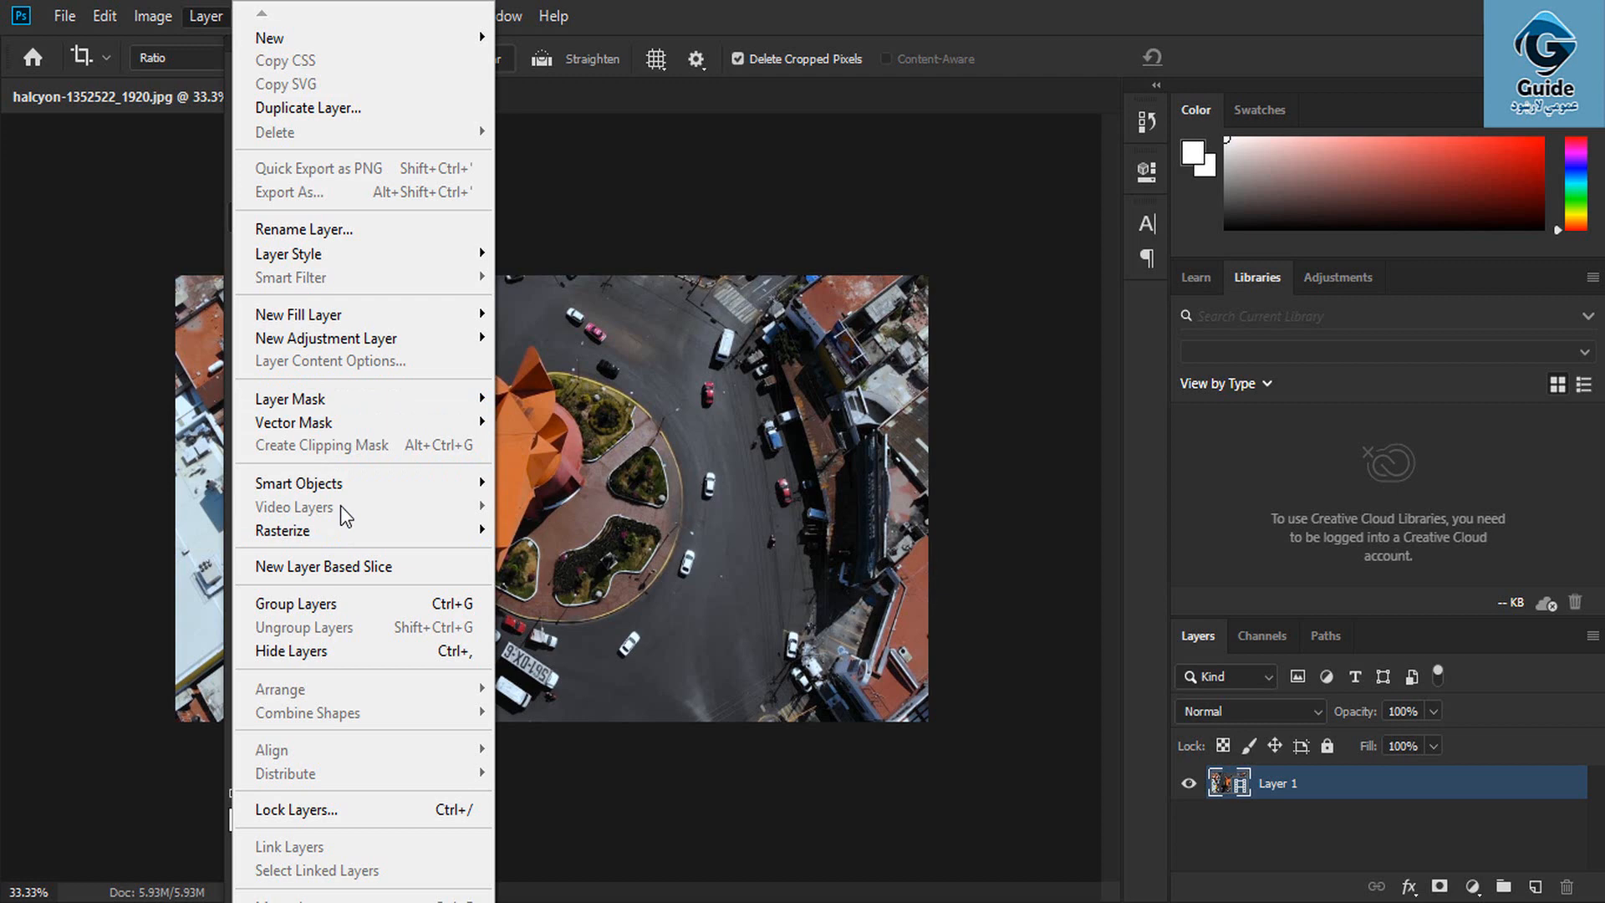
click(1310, 845)
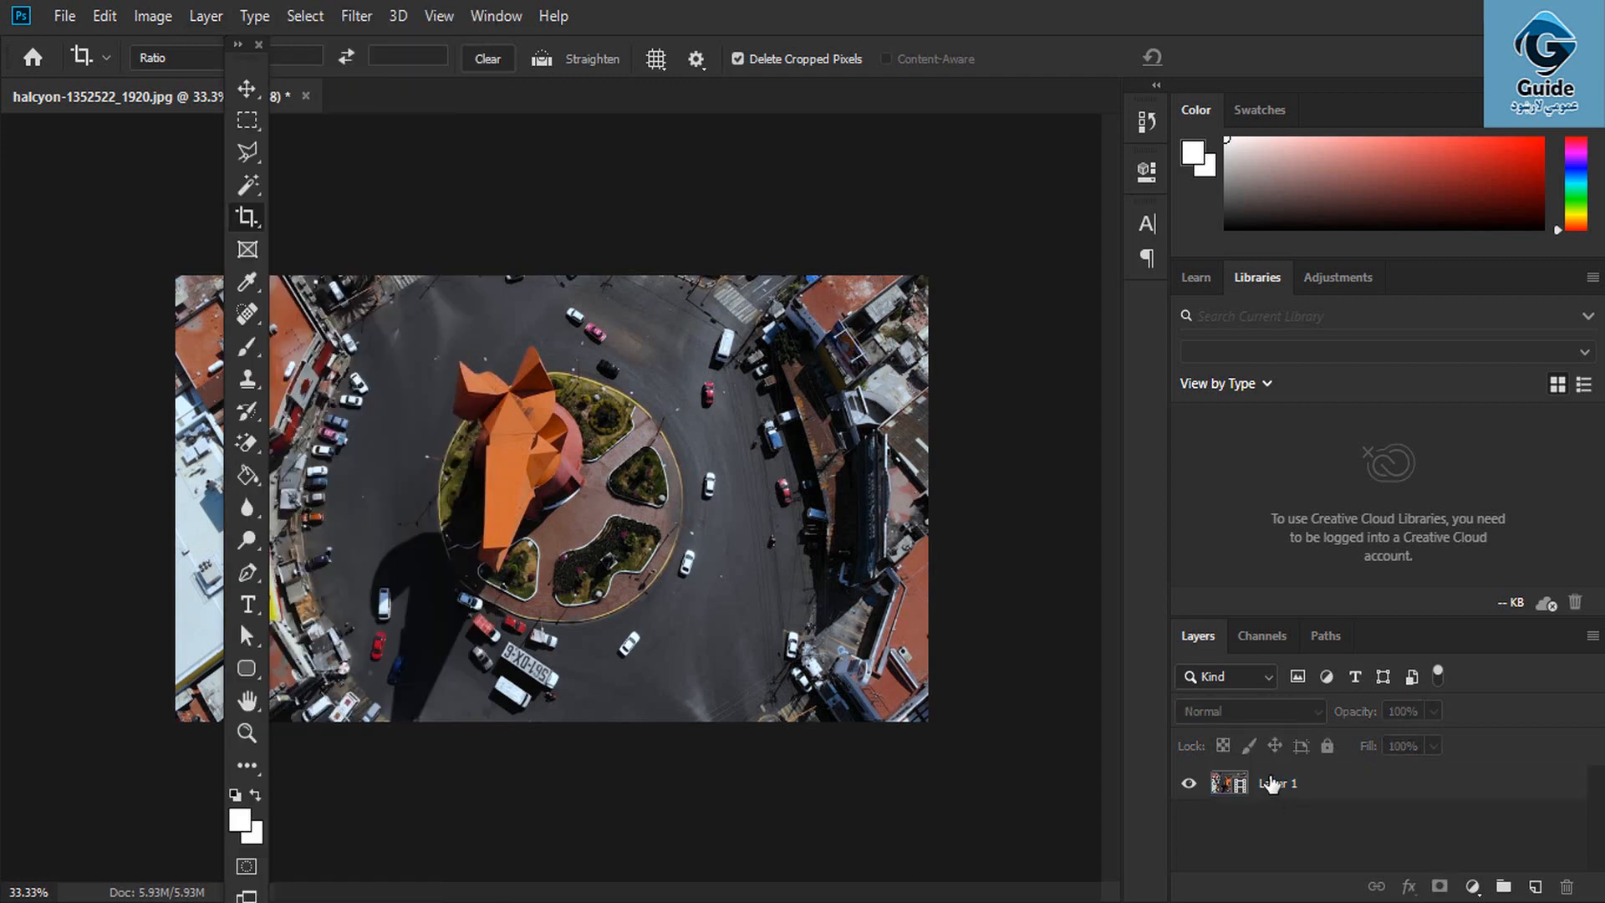
click(1272, 783)
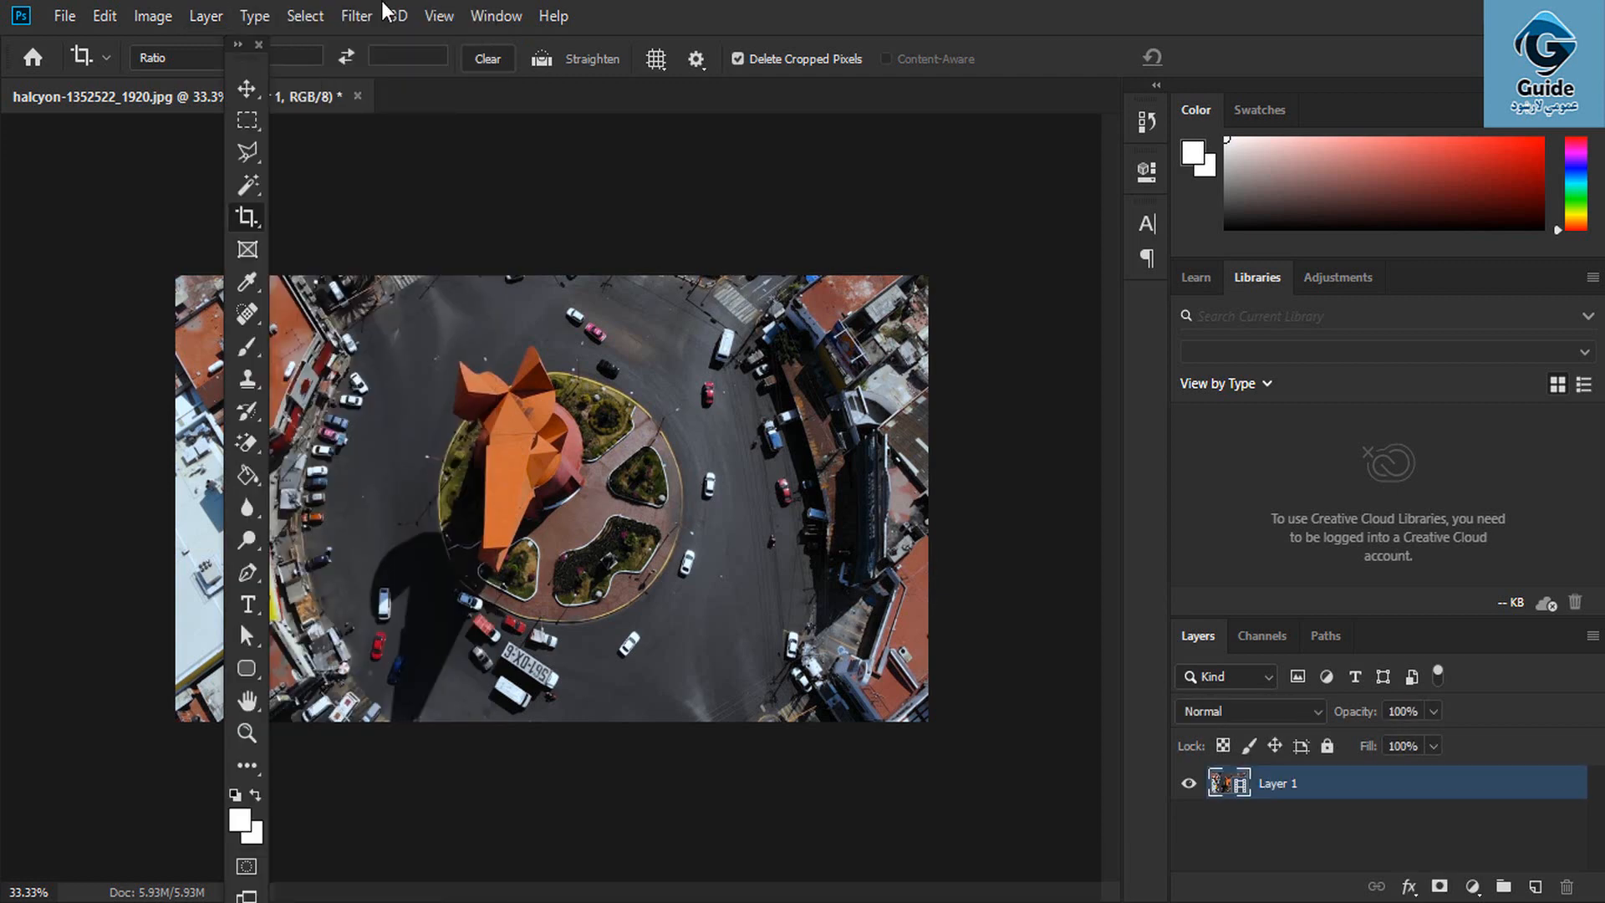
Show the Timeline again and recheck the availability of the video layer commands
click(493, 16)
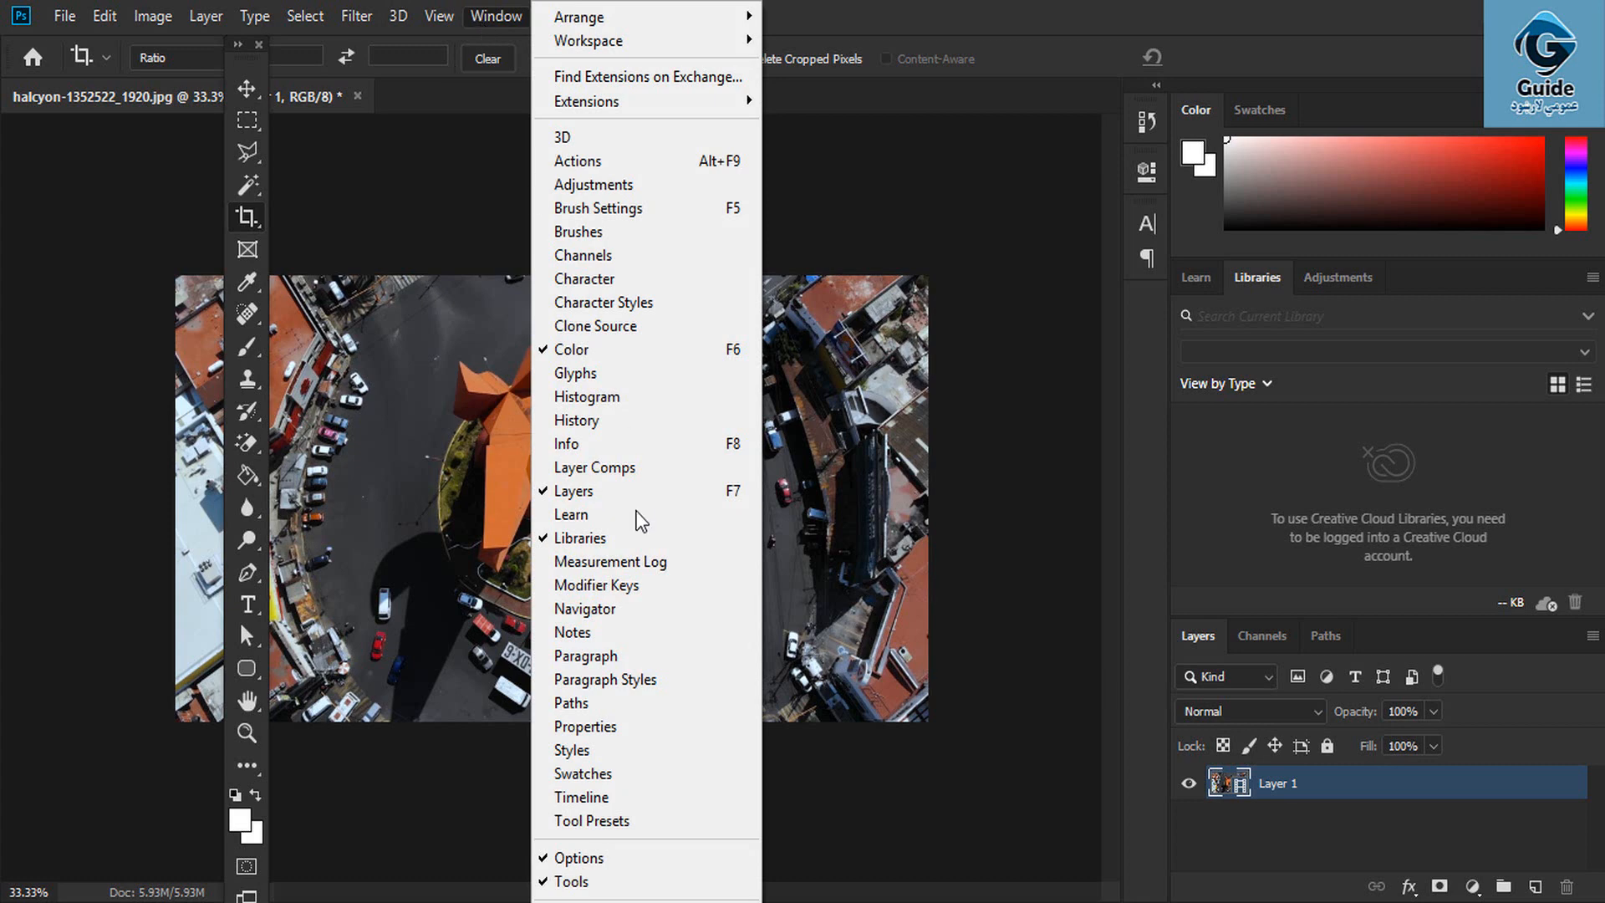
click(617, 801)
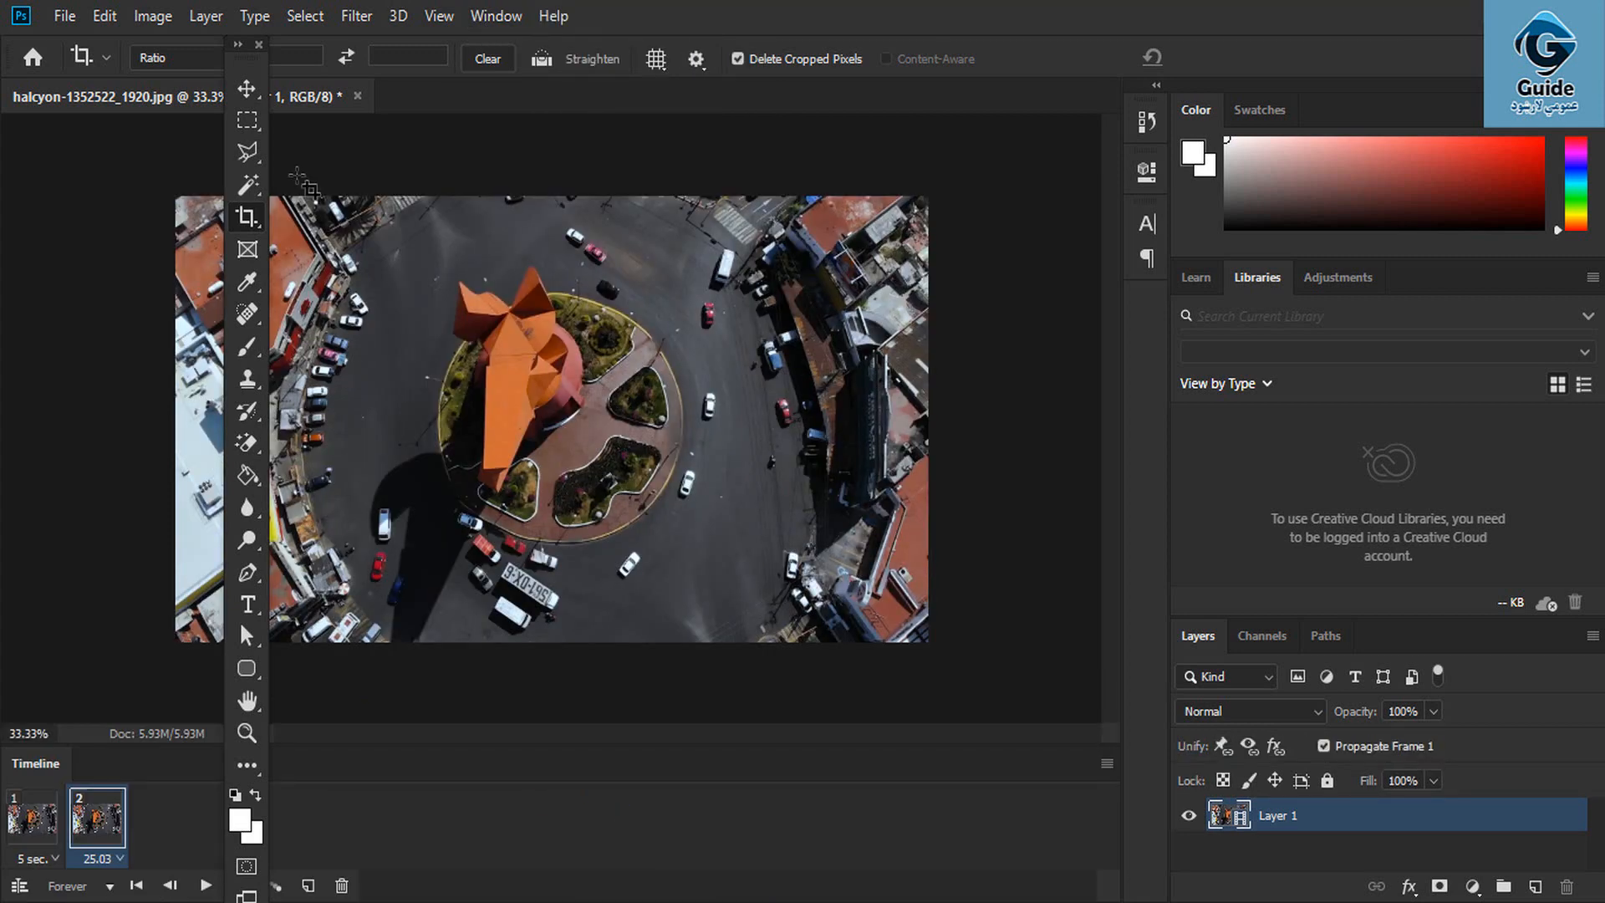
click(206, 17)
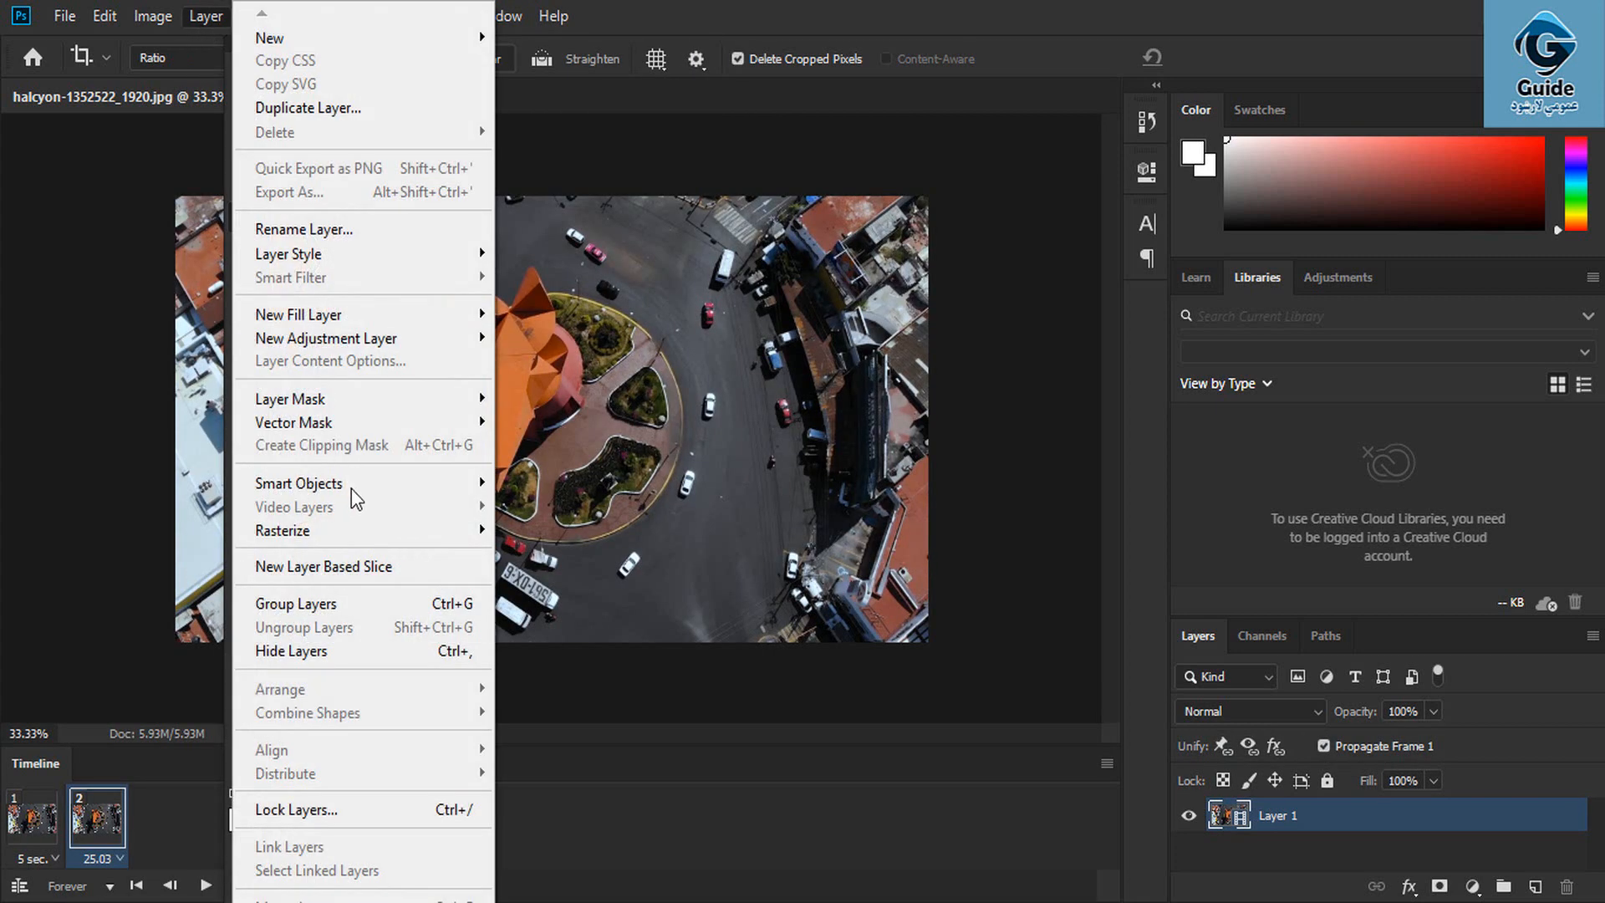
click(985, 853)
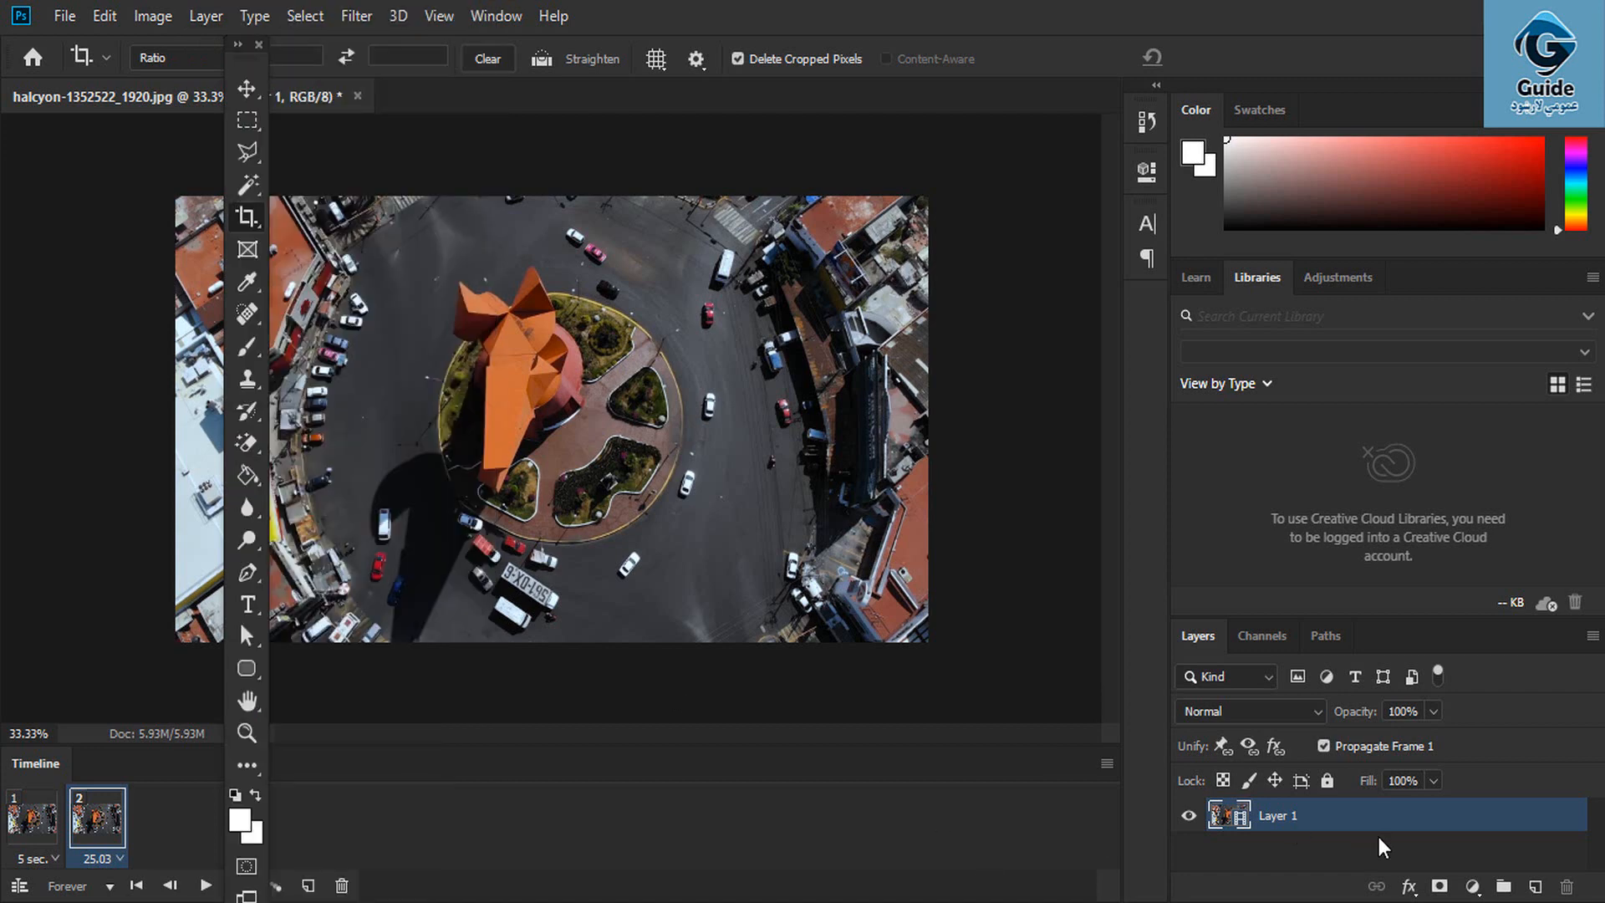
Undo the recent changes back to the video timeline with two layers and insert a blank frame in Layer 2
key(ctrl+z)
key(ctrl+z)
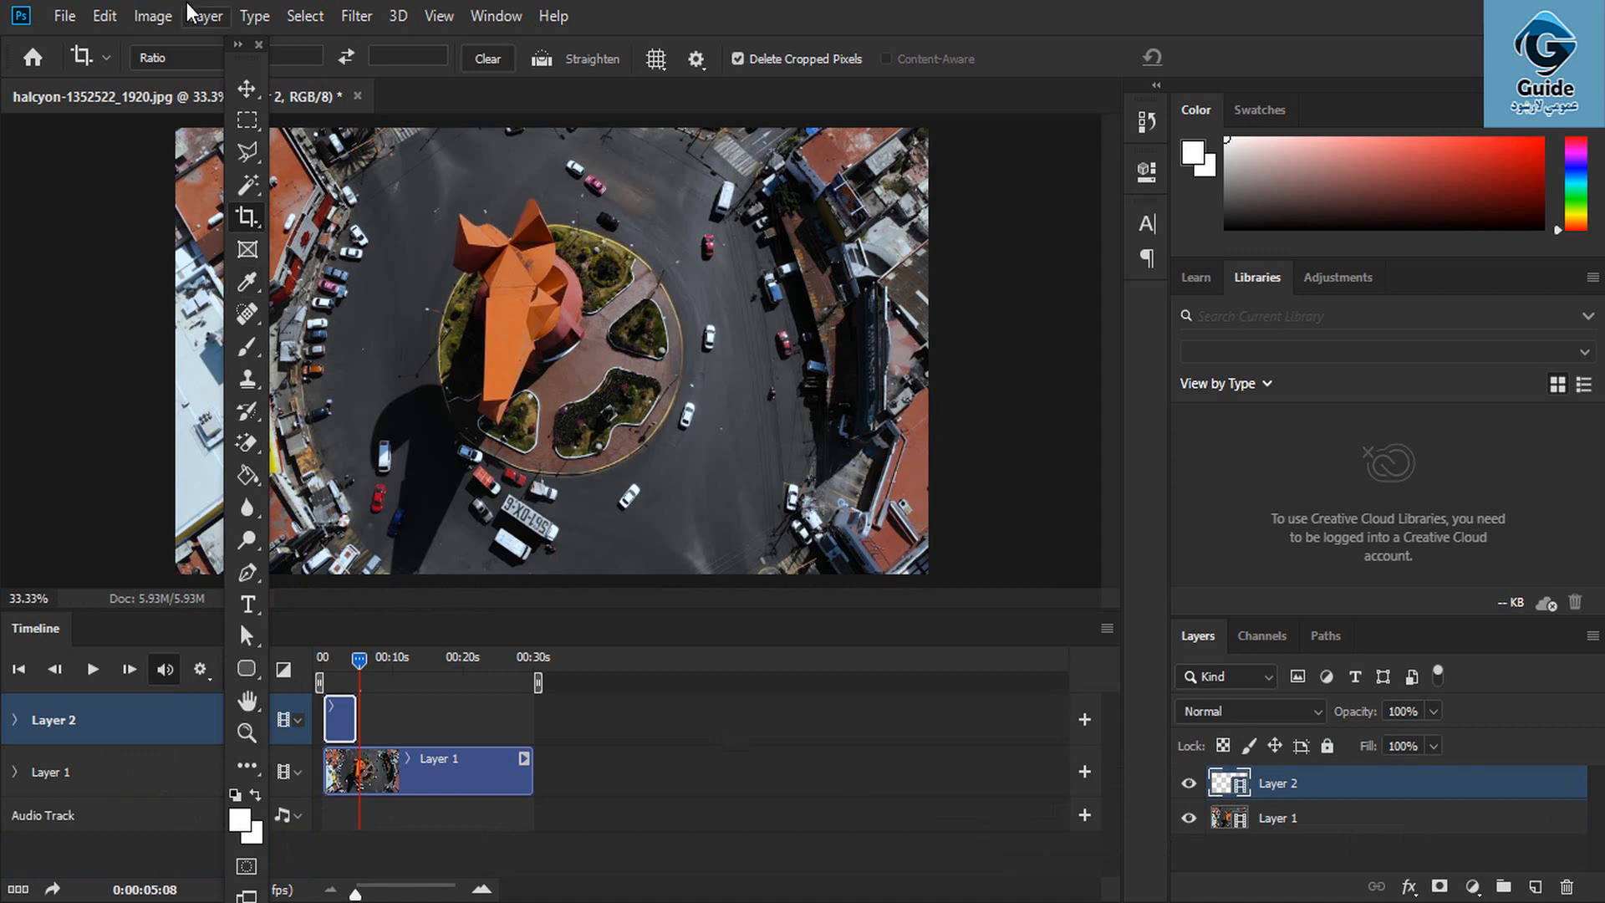
click(206, 17)
mouse_move(373, 505)
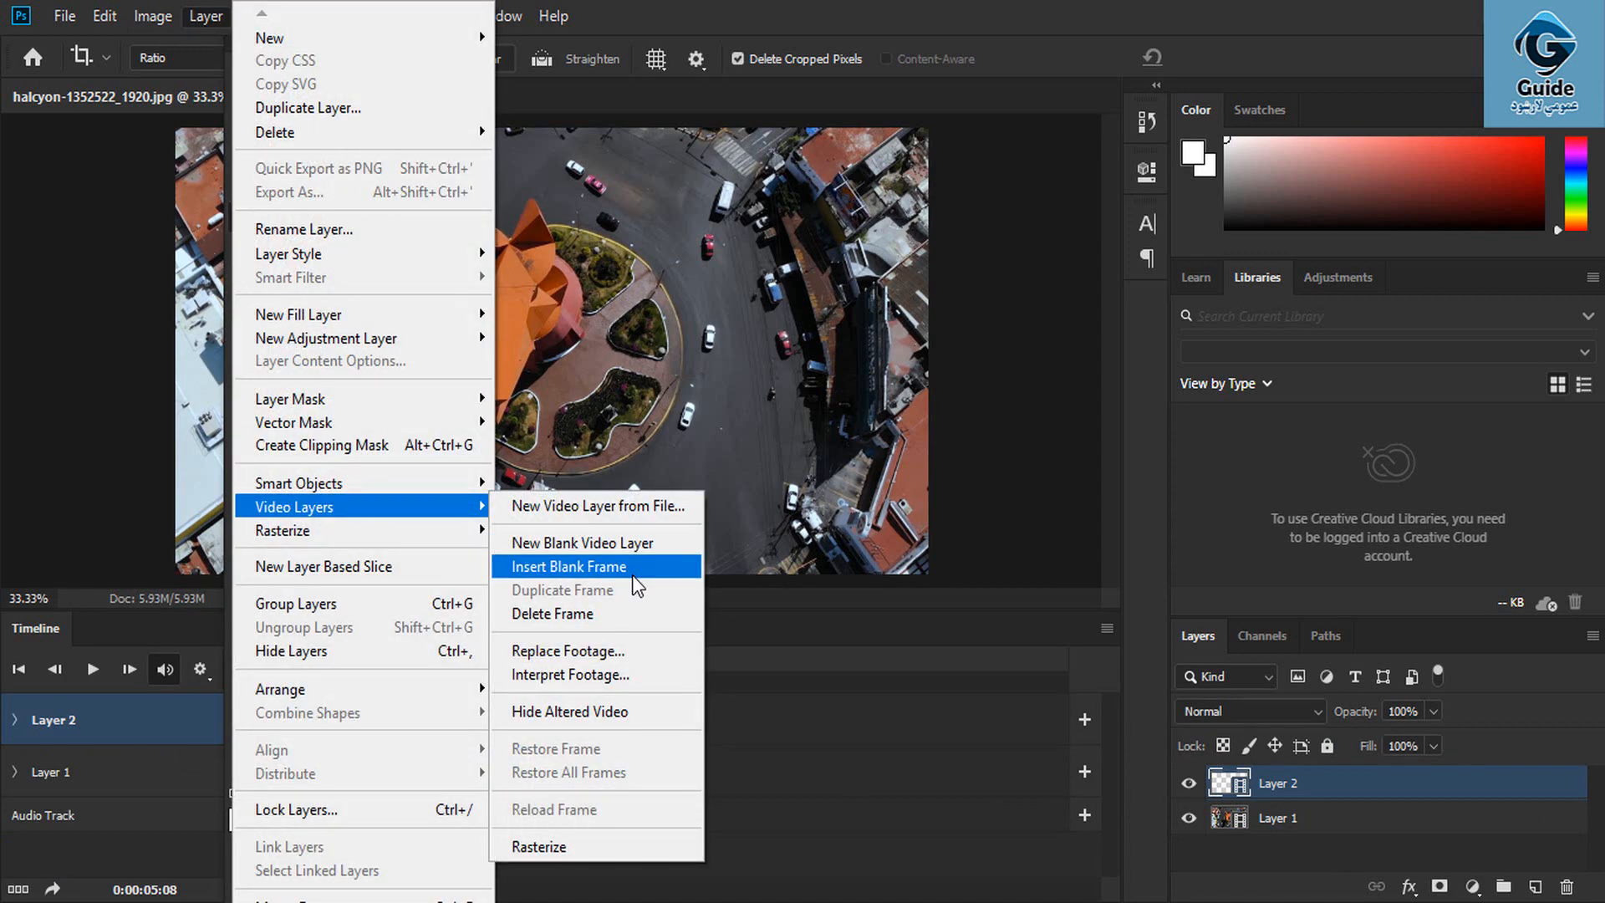
click(568, 567)
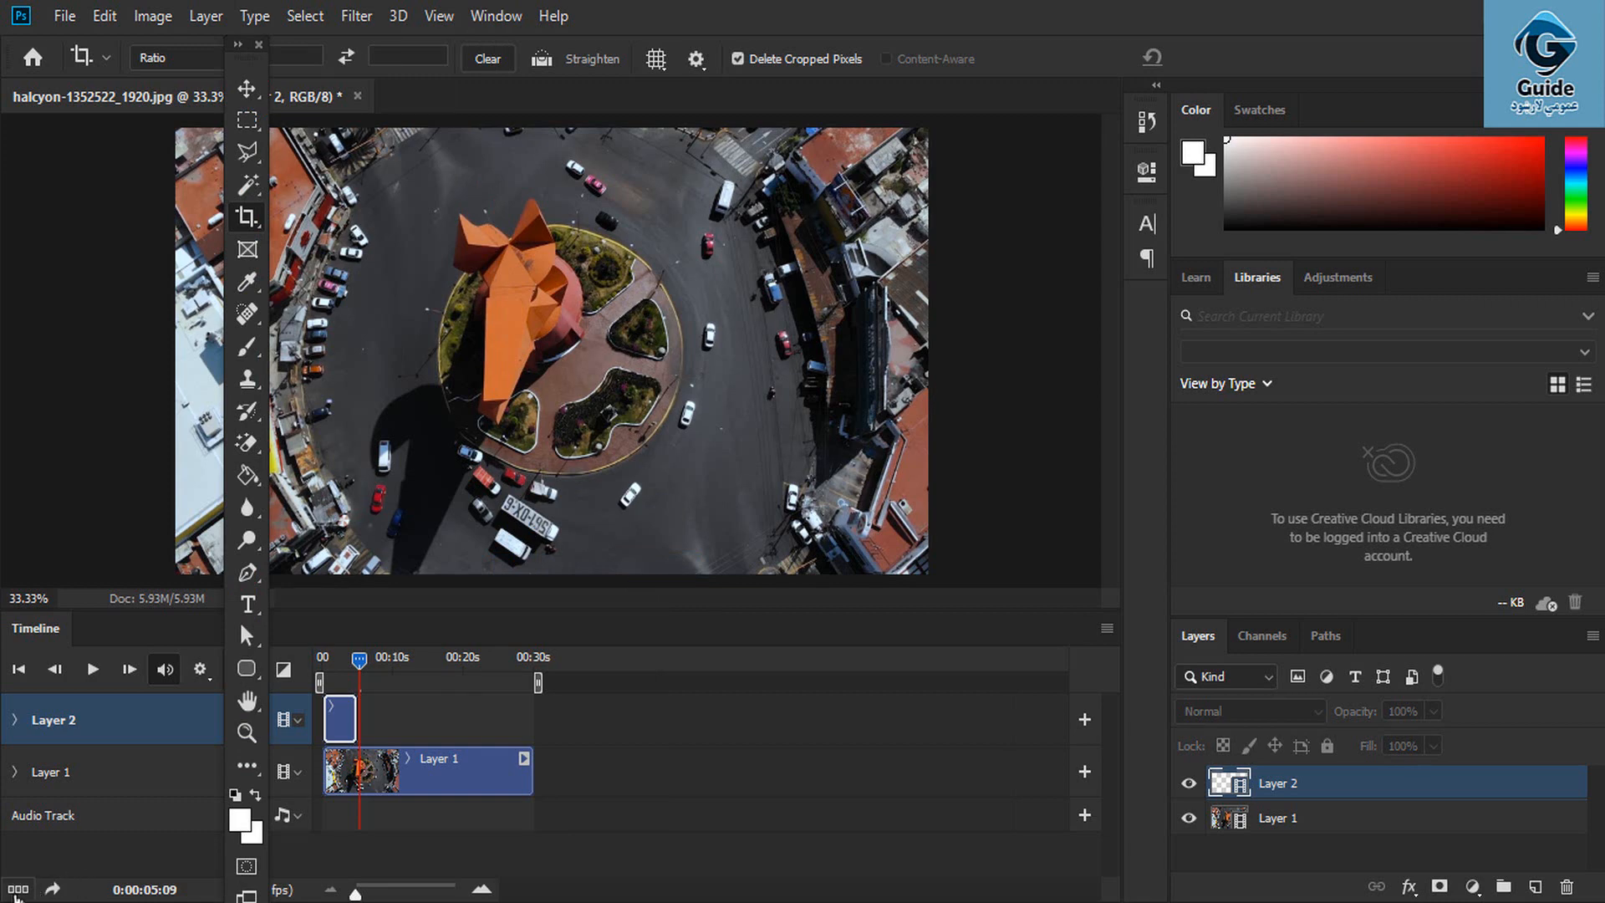
Convert the timeline to a frame animation, check the layer commands and convert it back to a video timeline
click(18, 889)
click(764, 385)
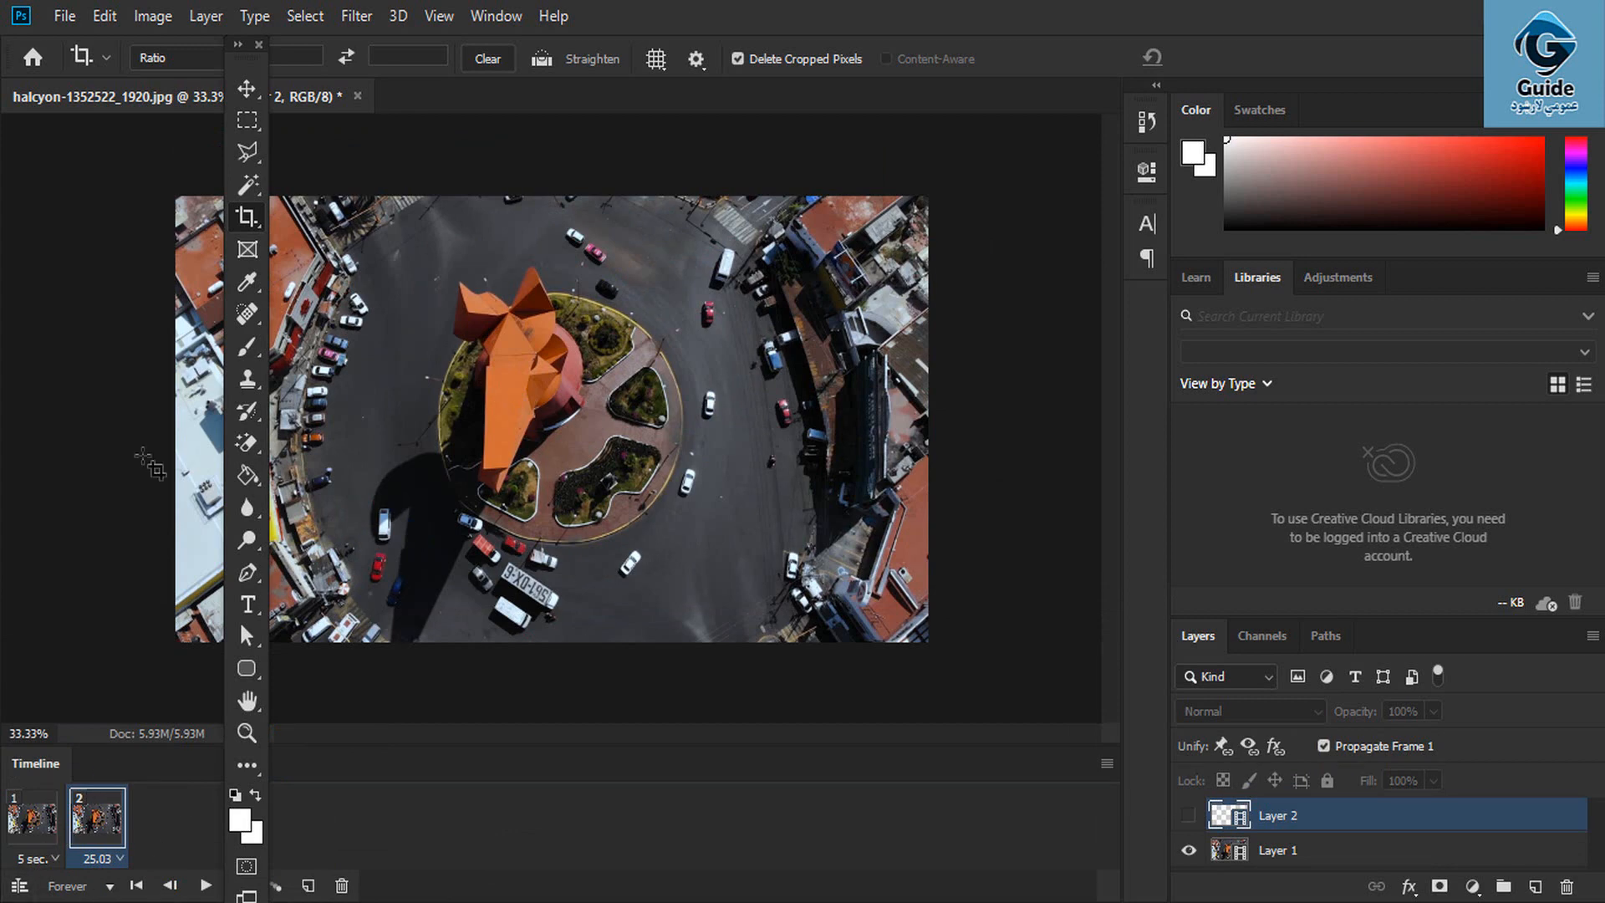
click(206, 16)
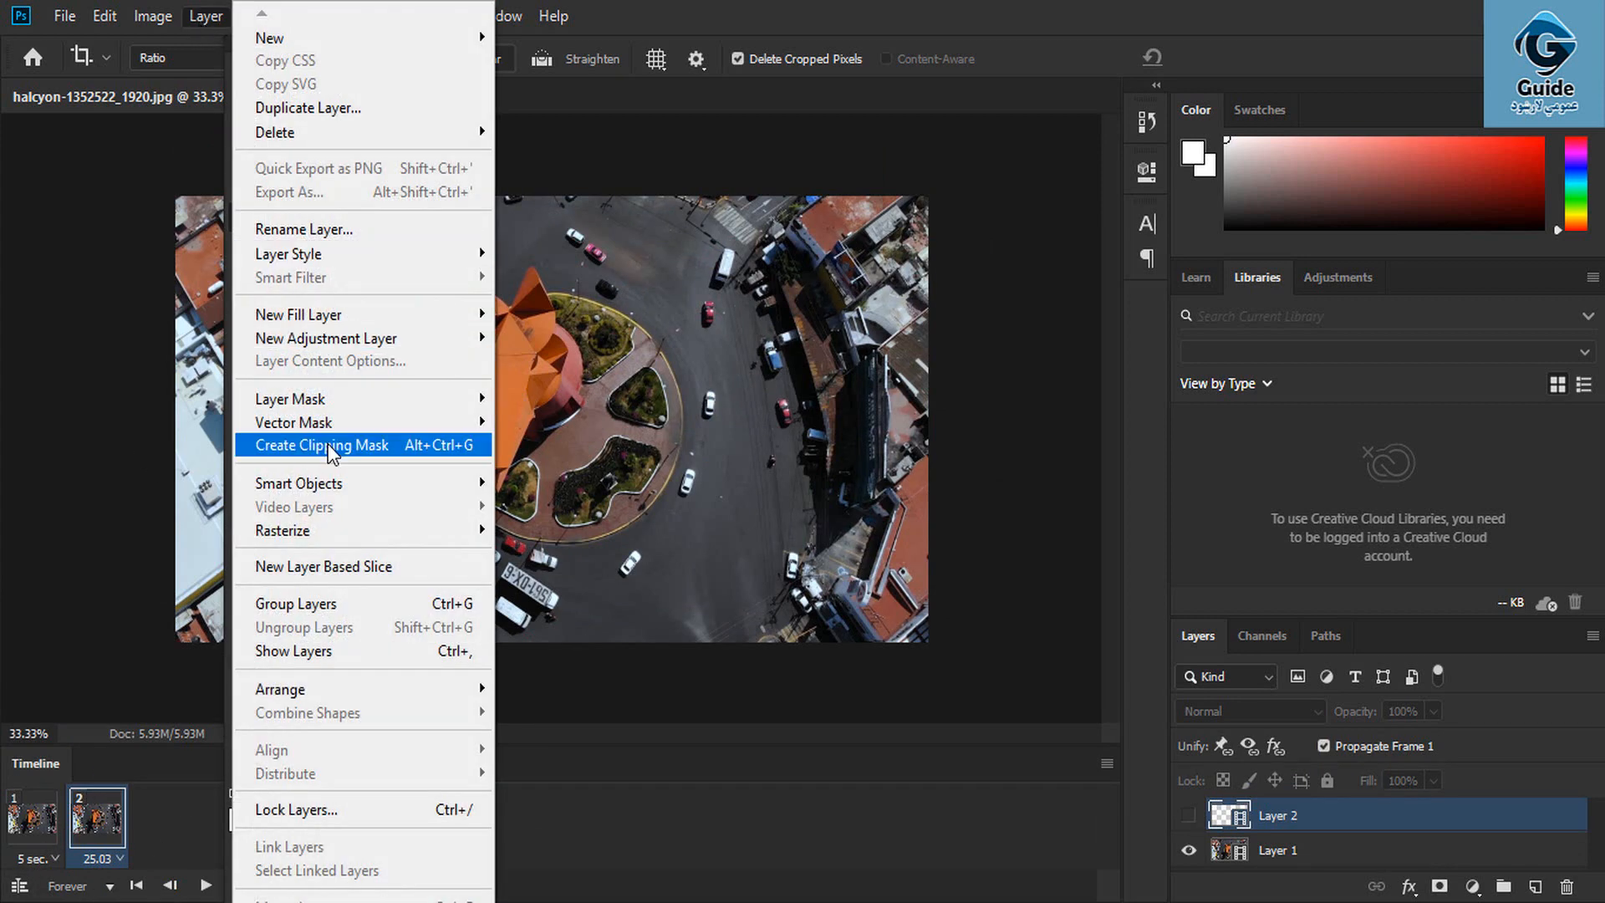
click(681, 826)
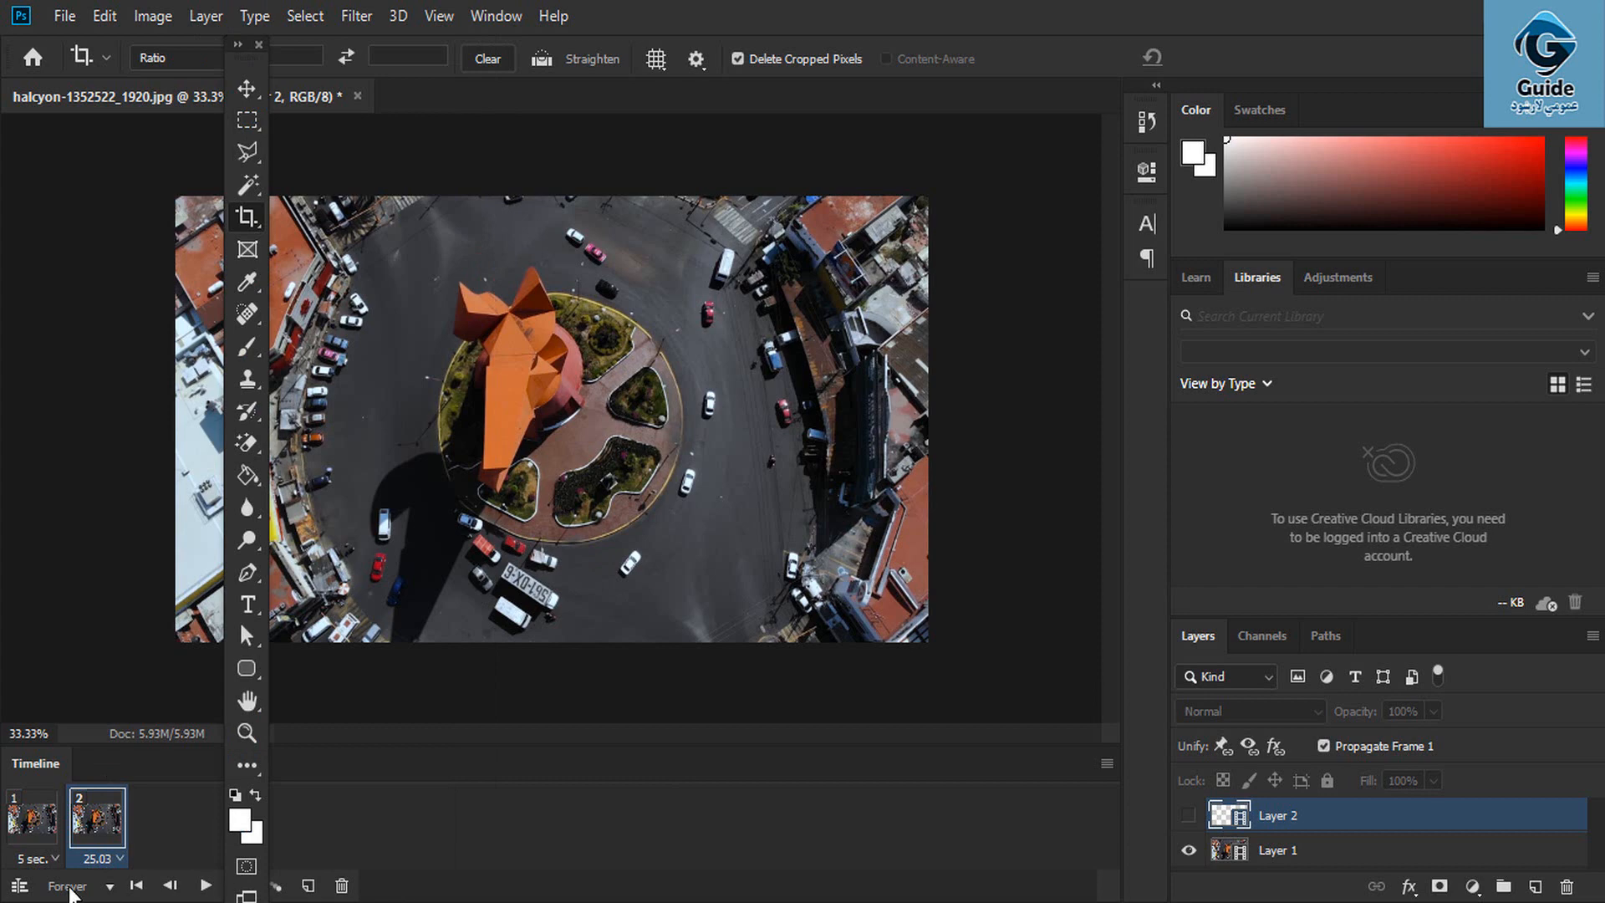
click(20, 888)
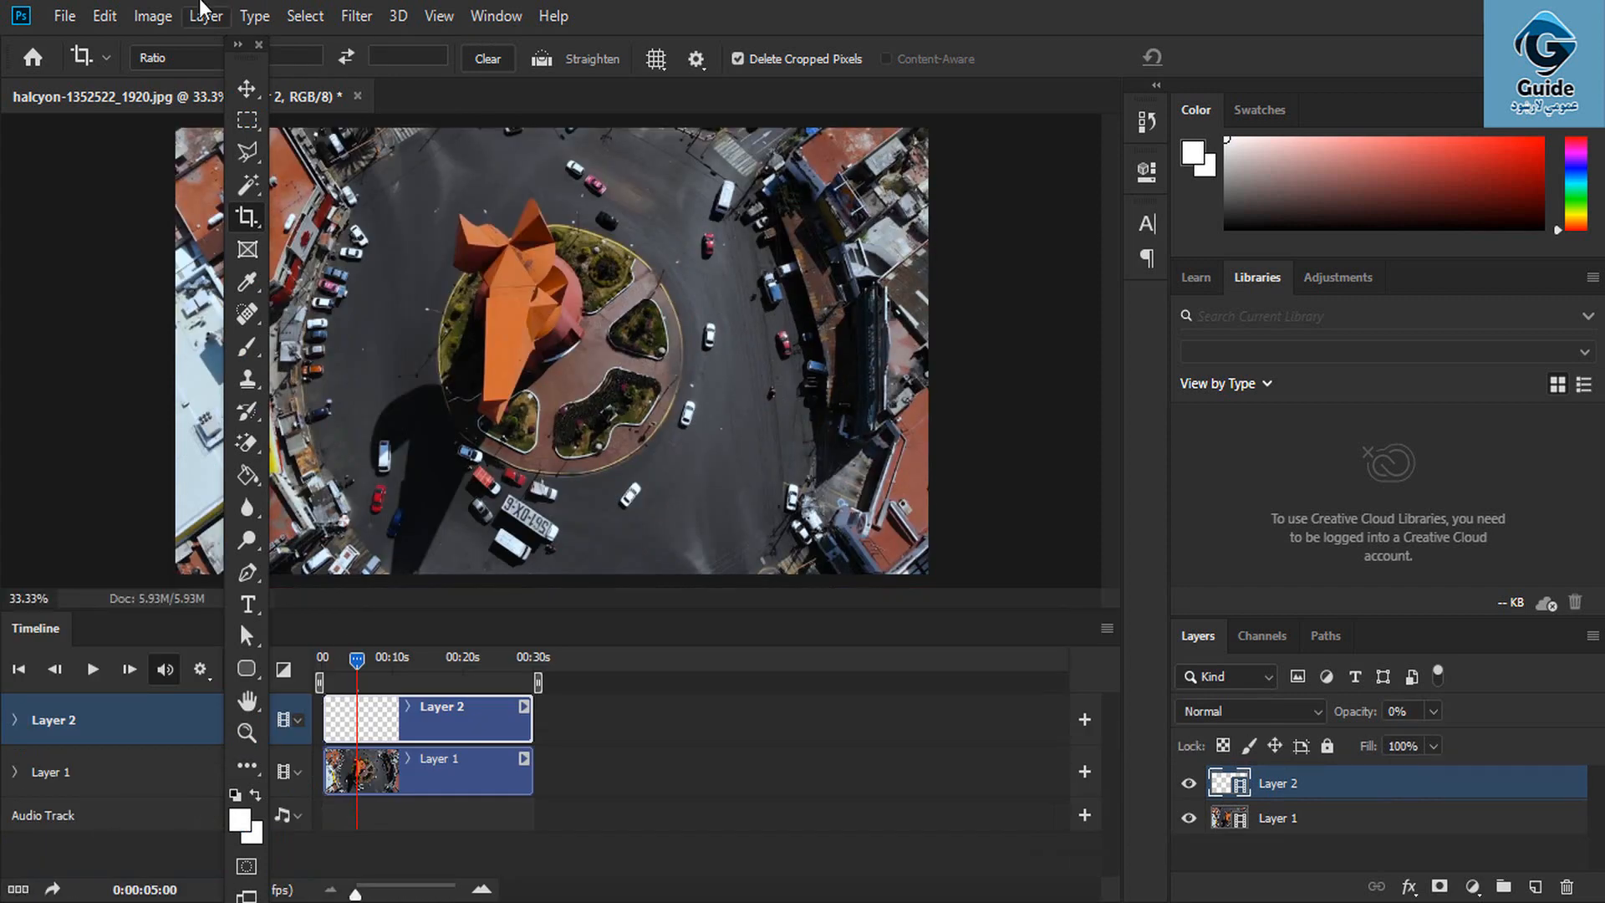
Start Replace Footage for Layer 2 and browse to the YouTube > 2nd channel folder on drive E
click(206, 16)
mouse_move(318, 507)
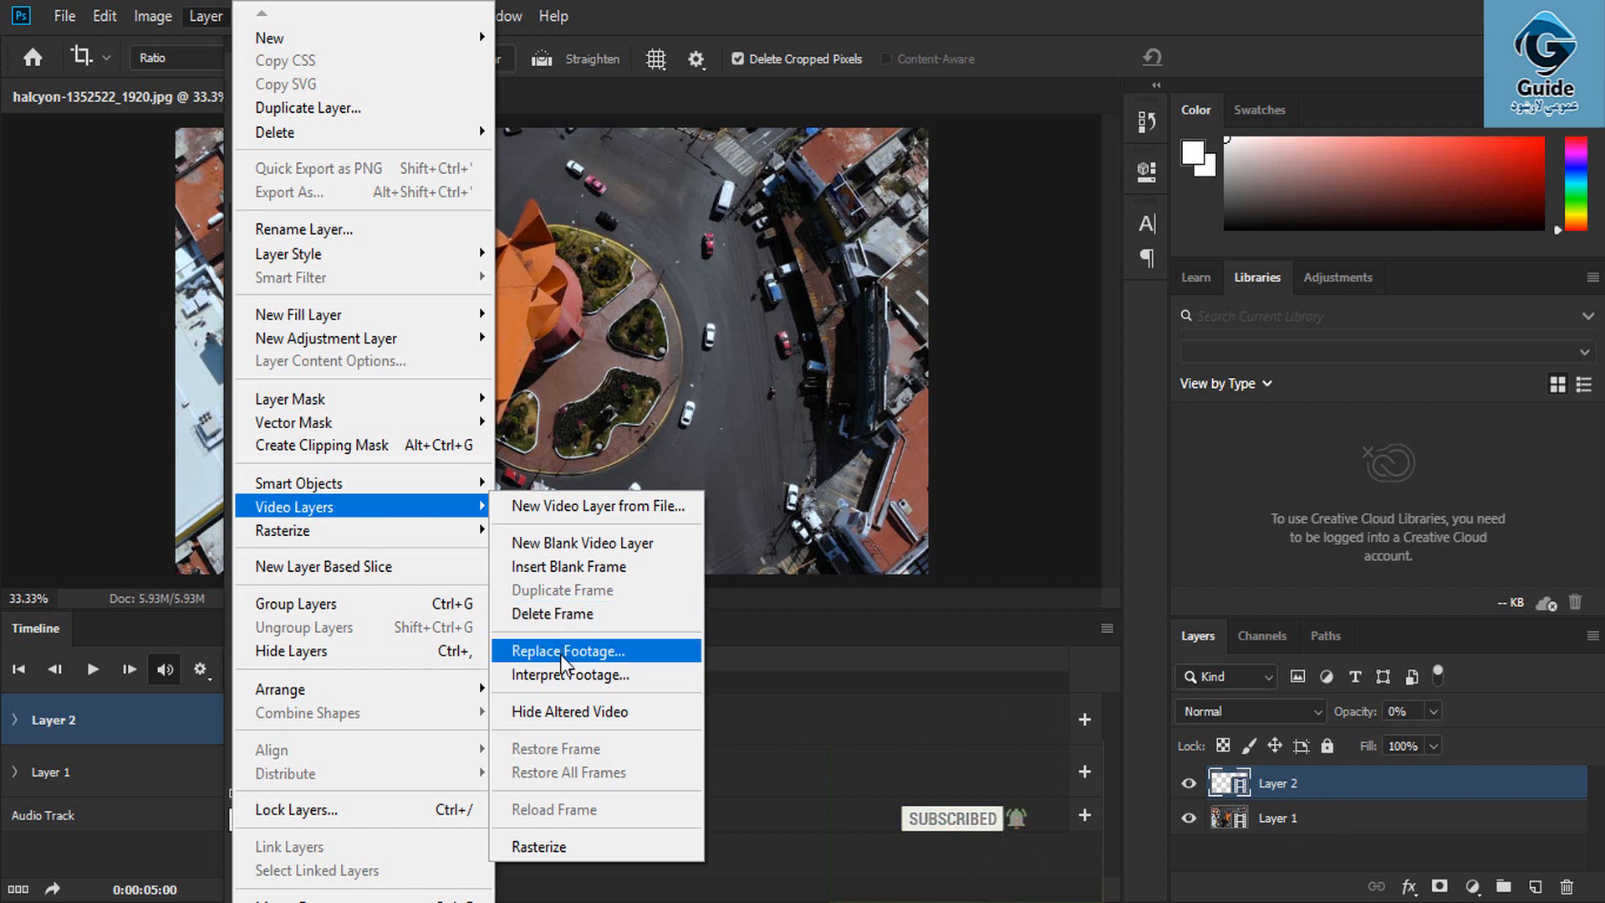
click(606, 658)
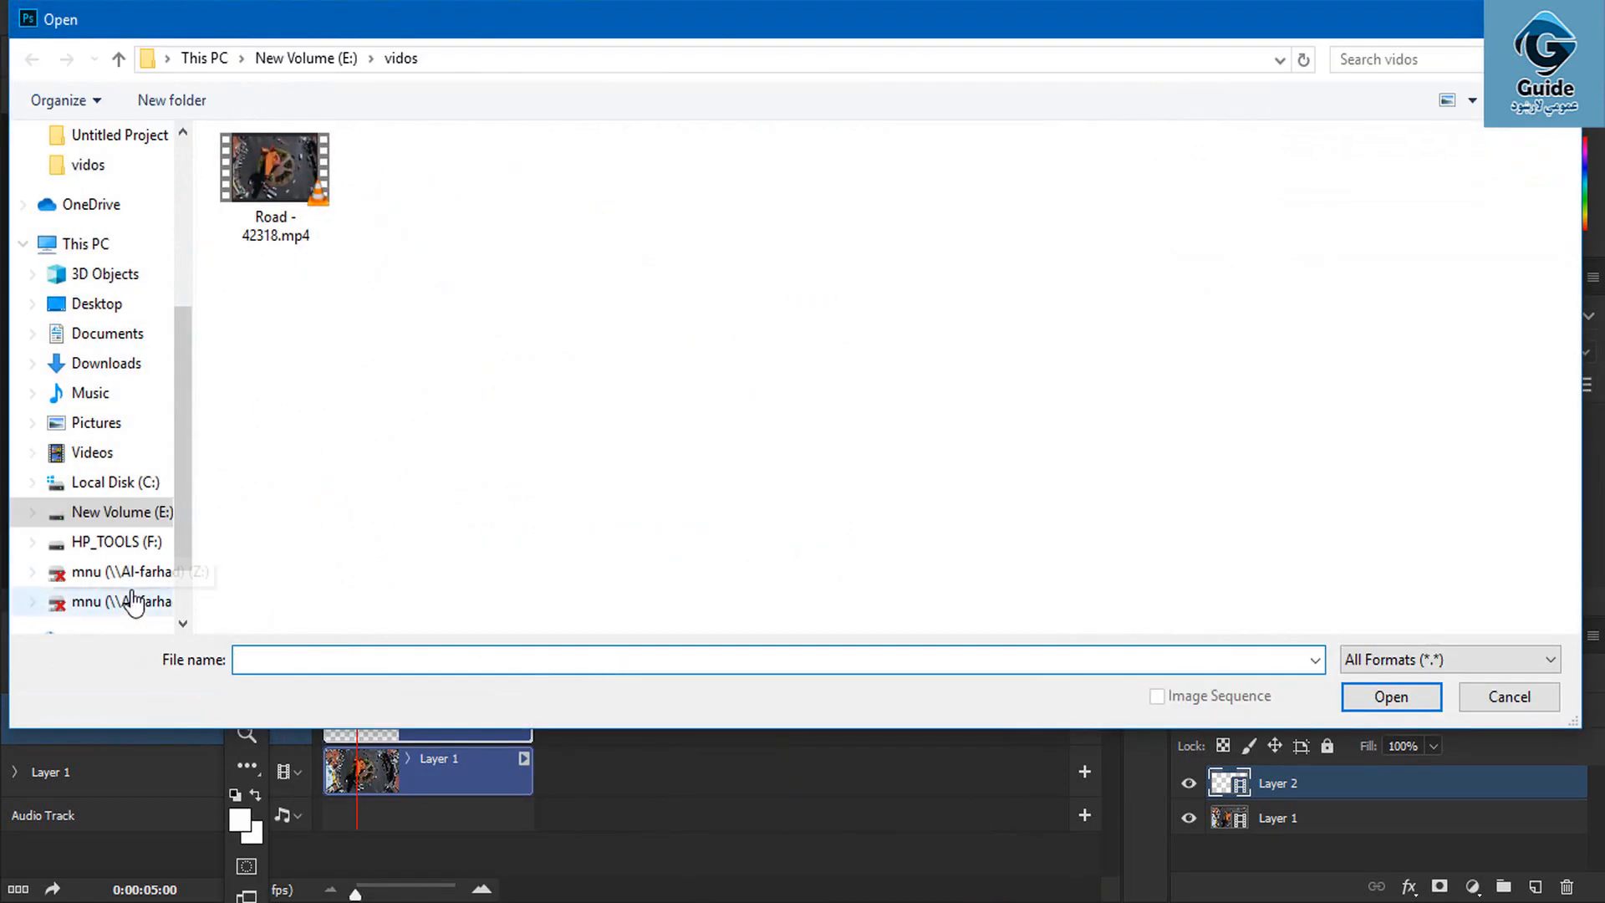
click(112, 511)
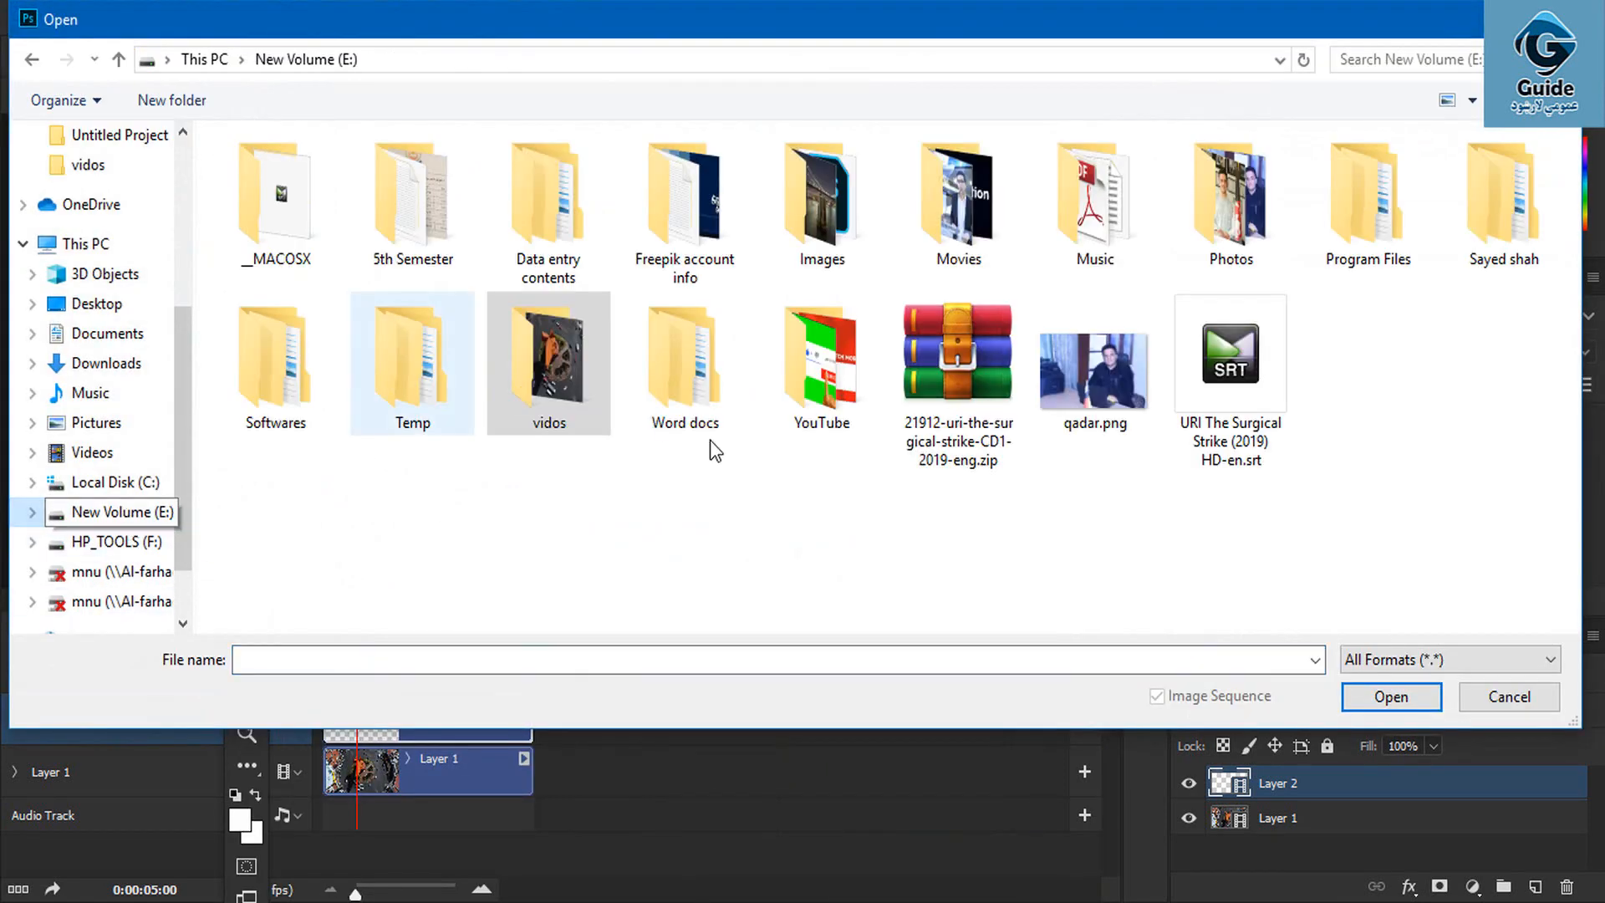
double_click(778, 372)
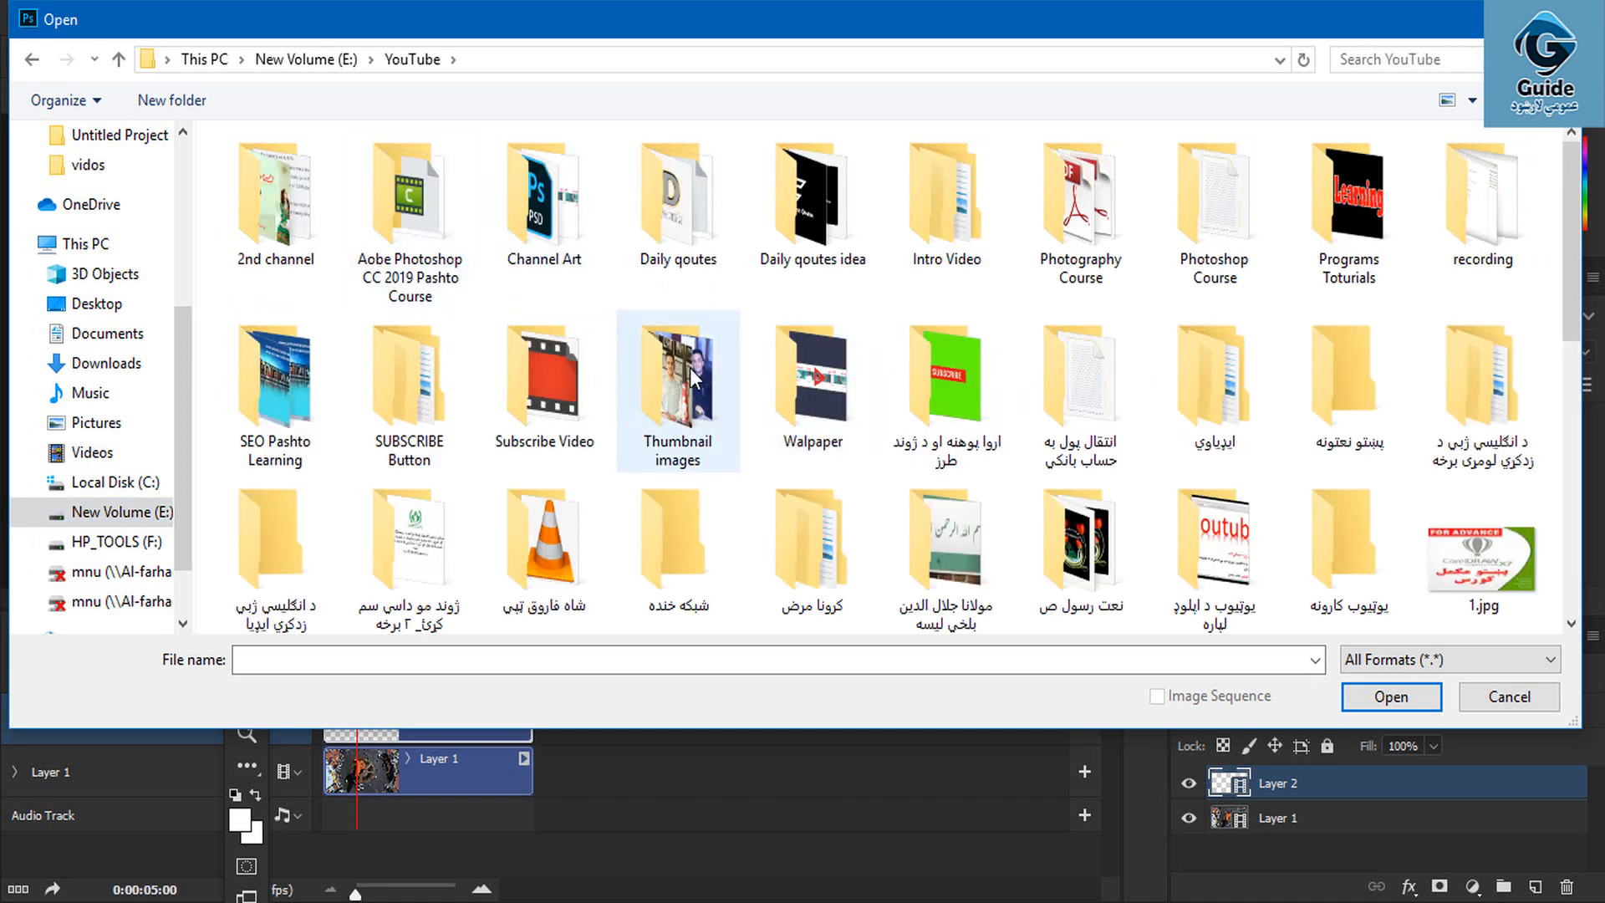
click(332, 224)
double_click(329, 219)
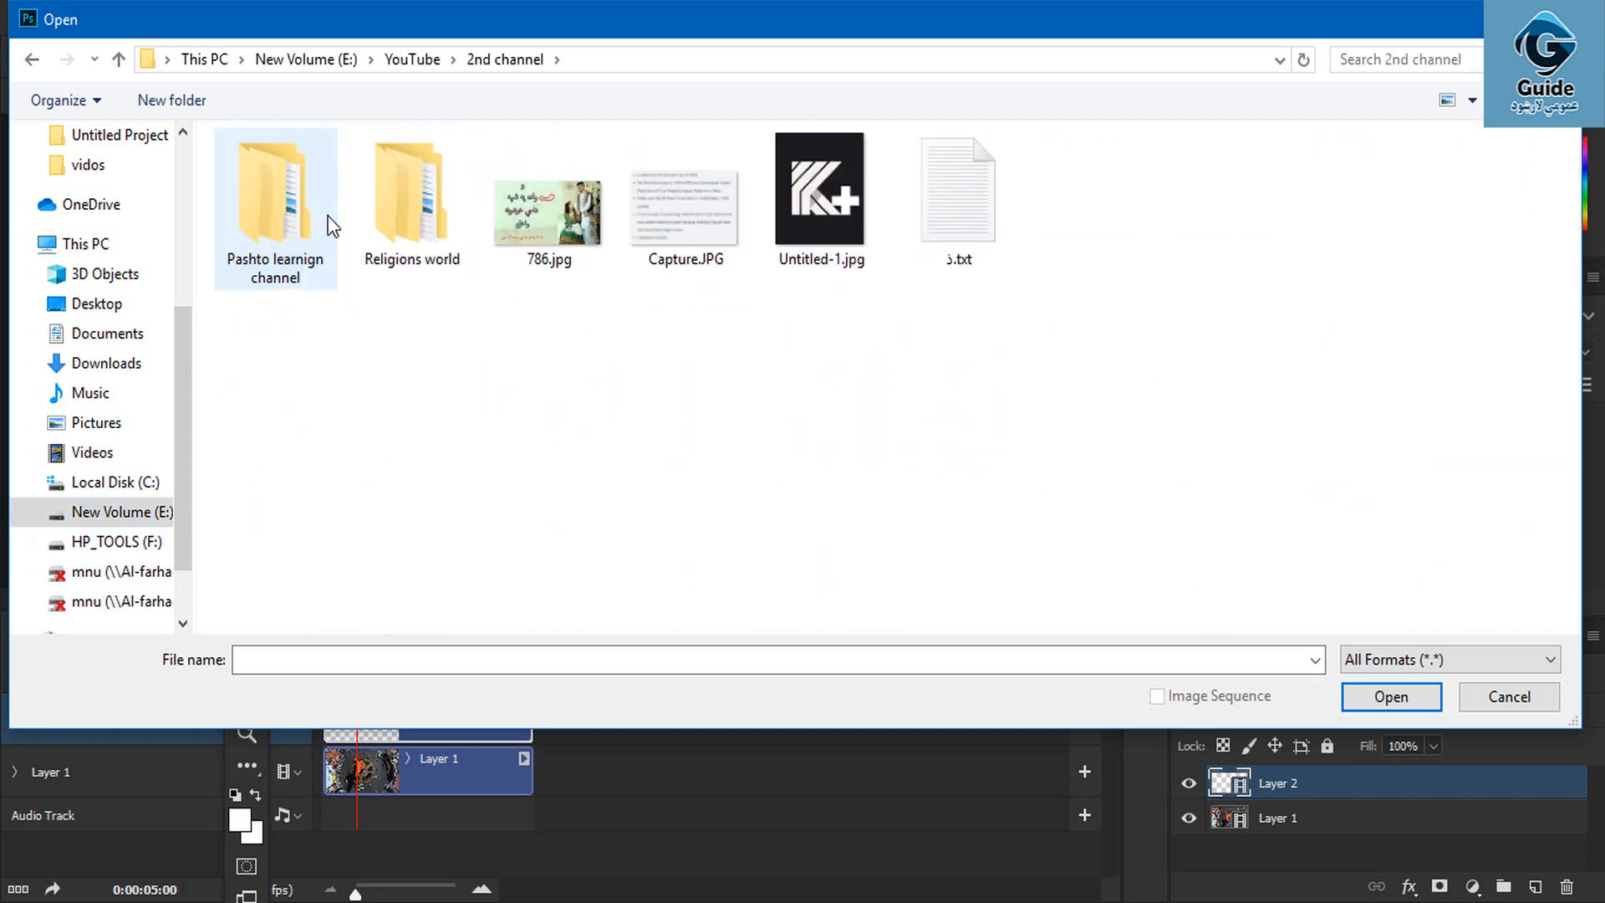
double_click(413, 214)
click(32, 58)
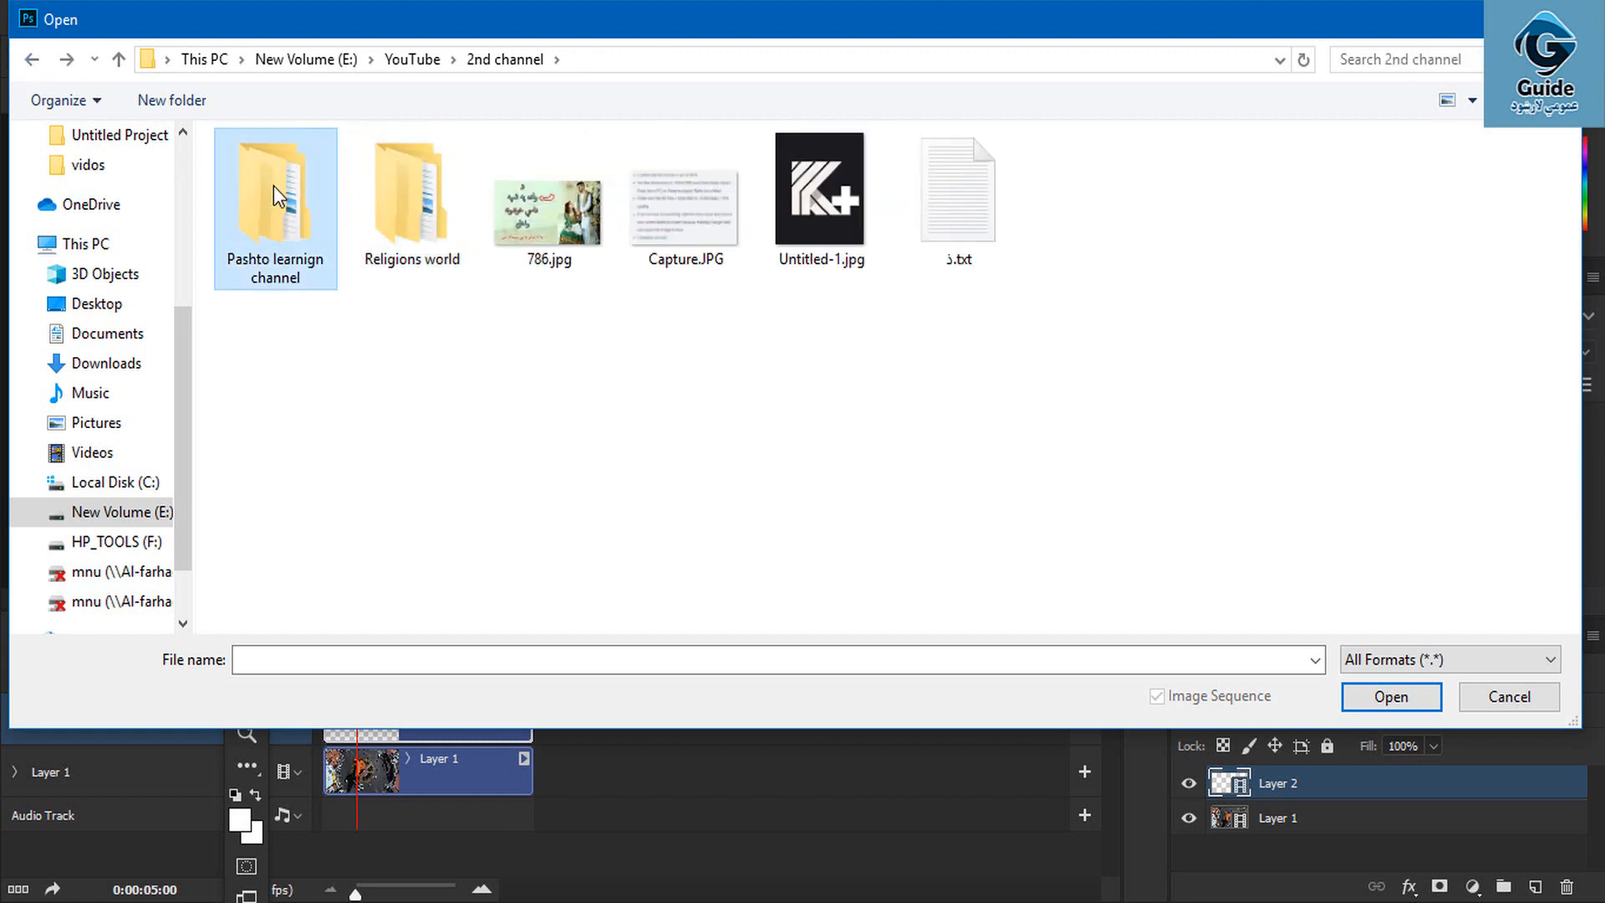
Browse through Pashto learnign channel and 5_Adverbial pronouns to the 5th file folder and load its video as Layer 2's footage
double_click(274, 186)
double_click(822, 196)
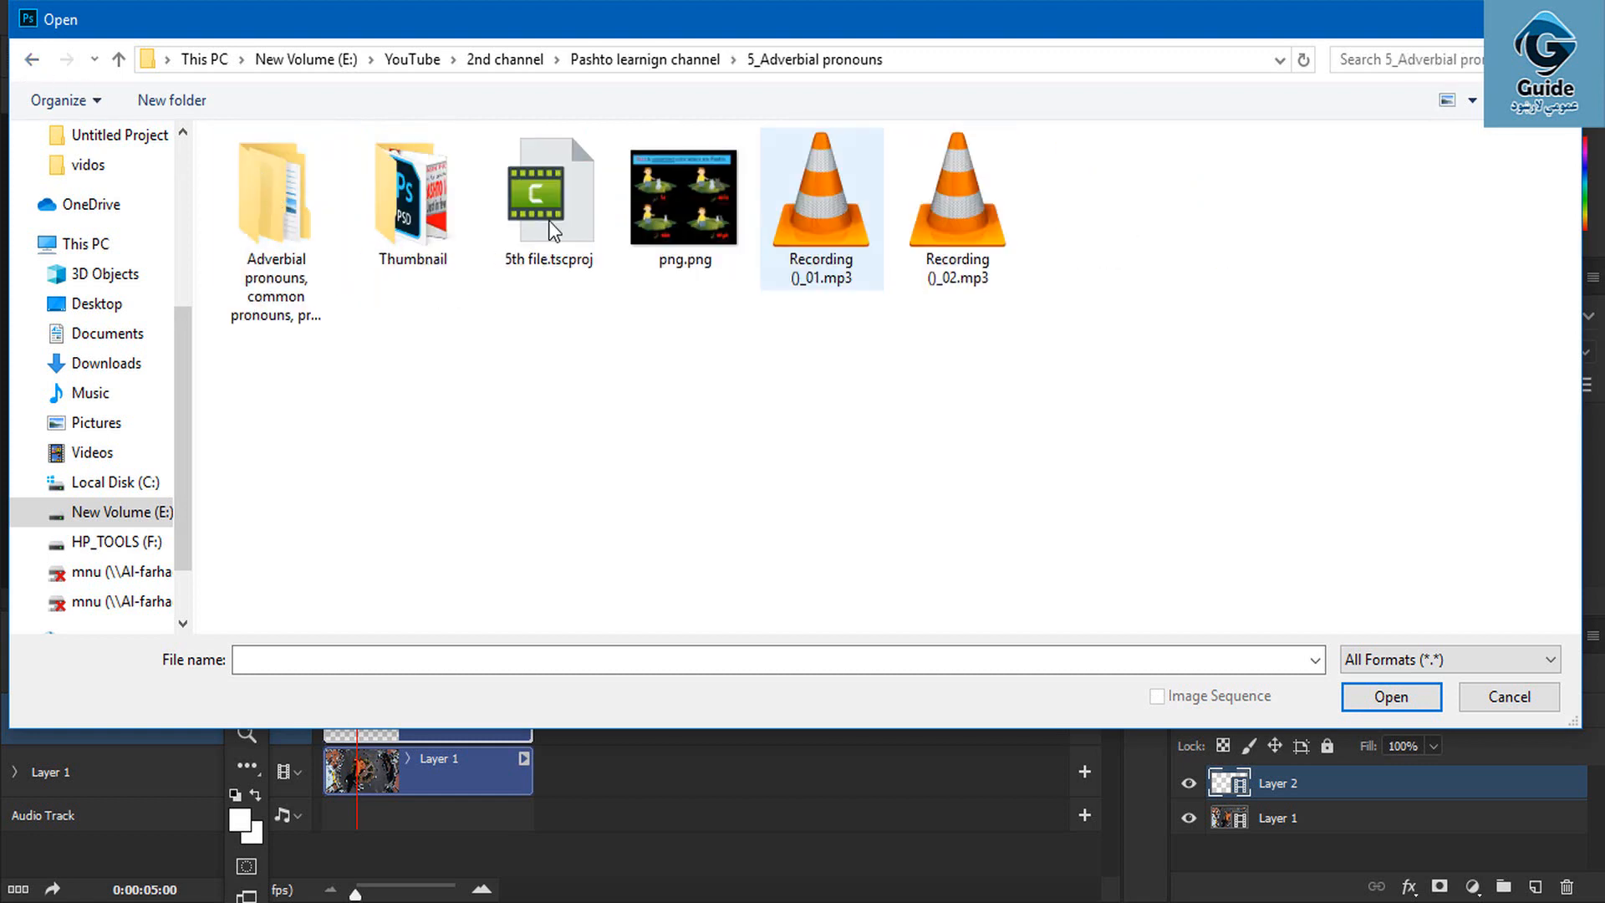
double_click(276, 200)
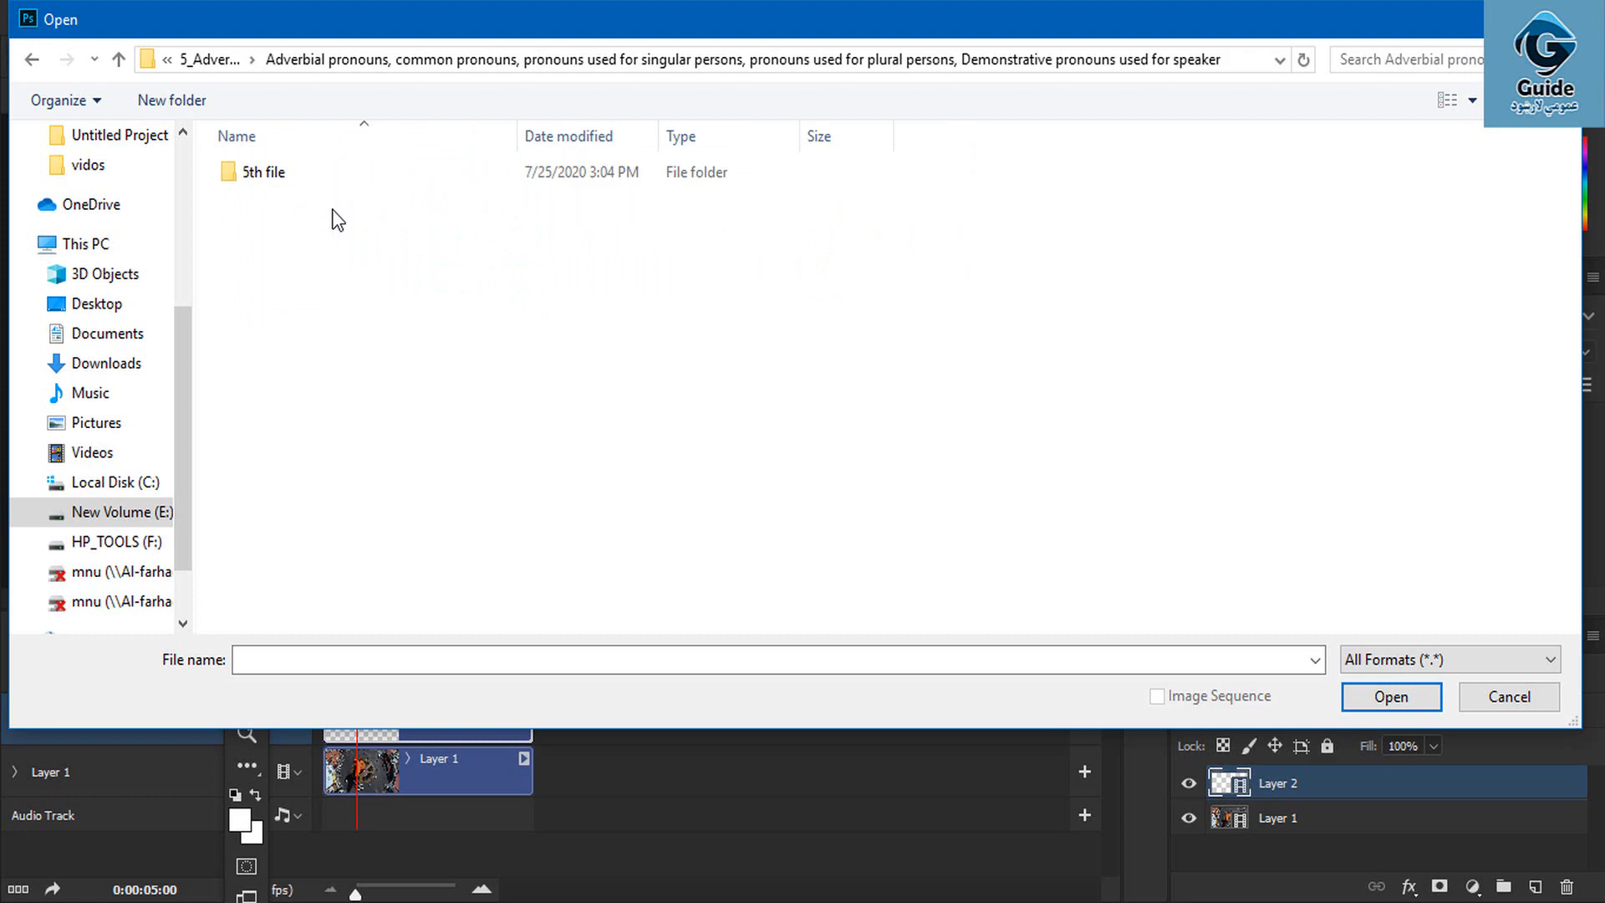
double_click(243, 187)
key(Escape)
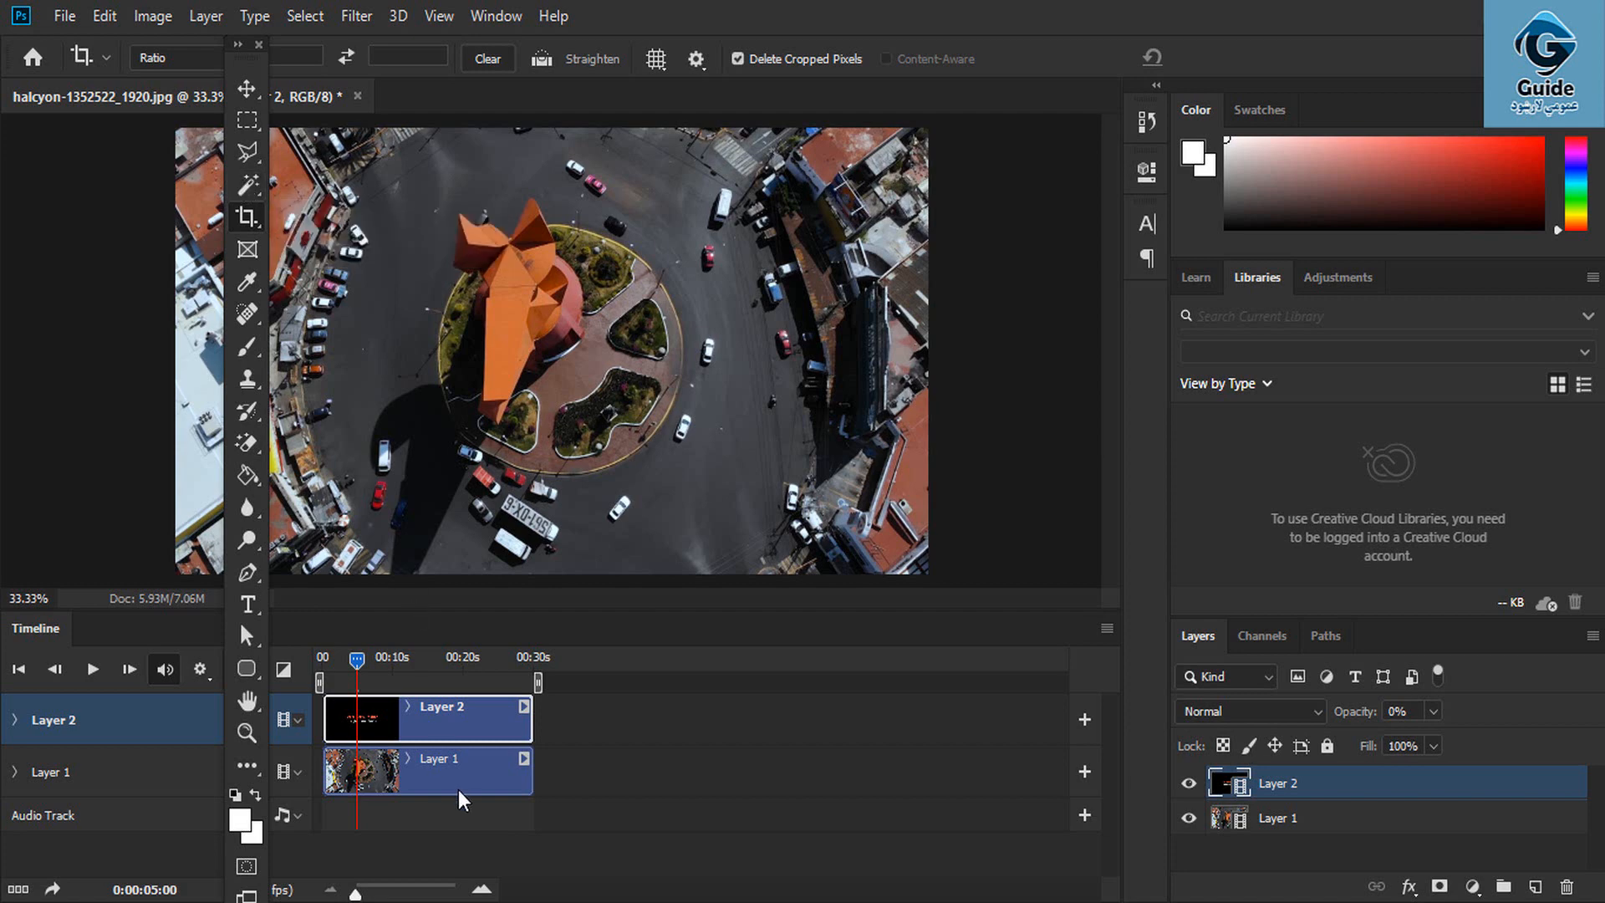
Delete Layer 1 and display Layer 2's replaced footage at 0:00:04:25 with 100% opacity
click(485, 778)
key(Delete)
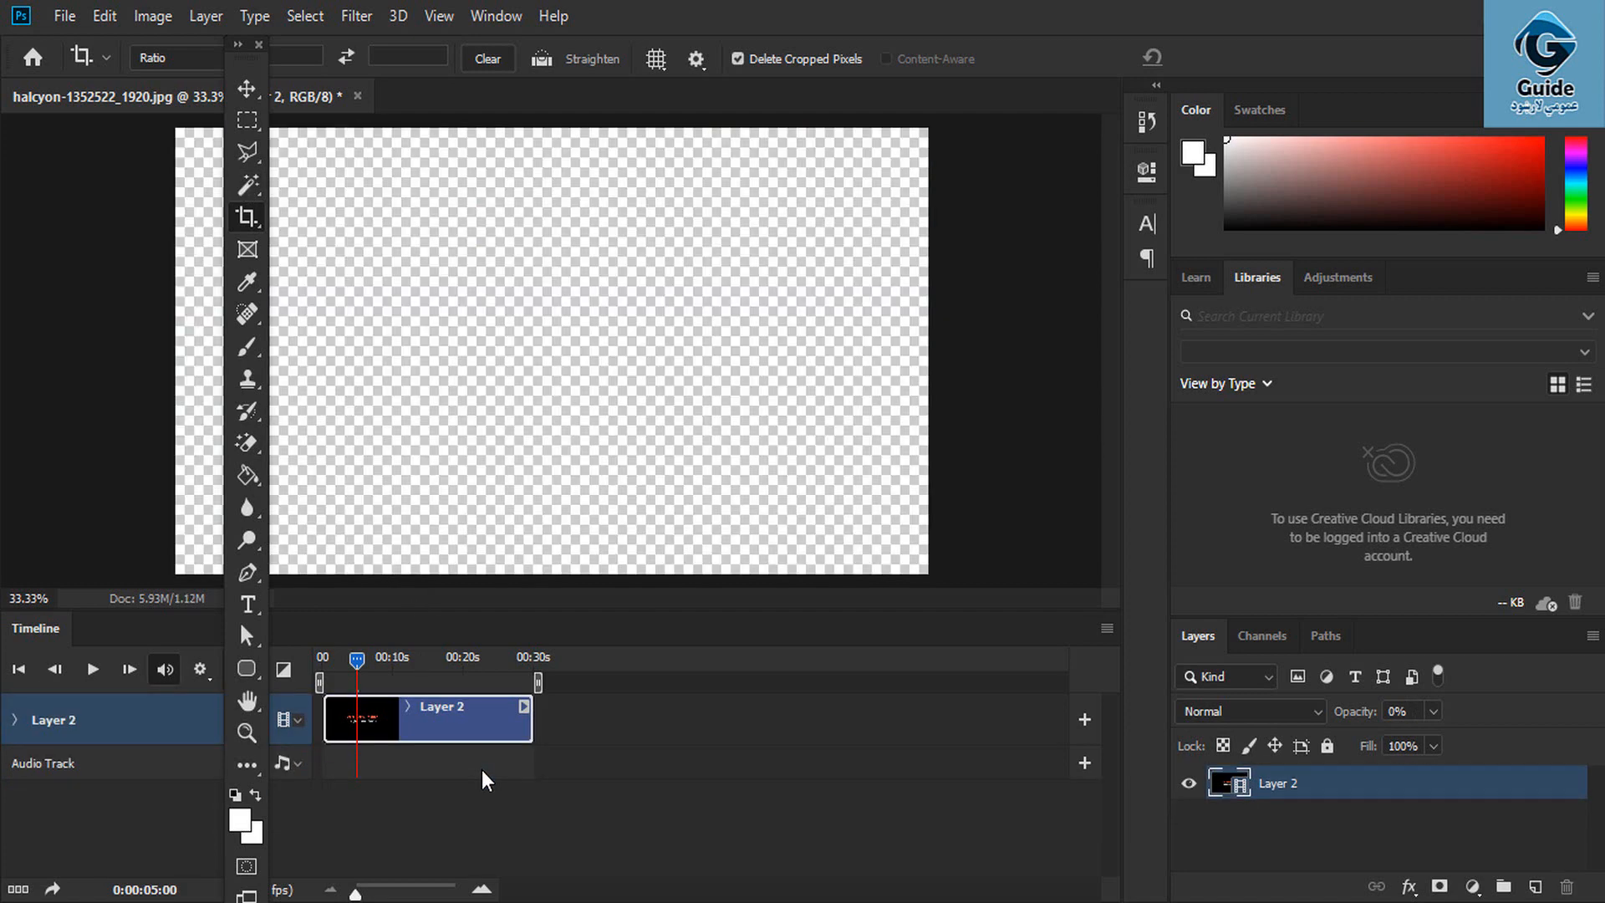
drag(459, 735, 466, 785)
click(1191, 786)
click(1189, 783)
key(ctrl+z)
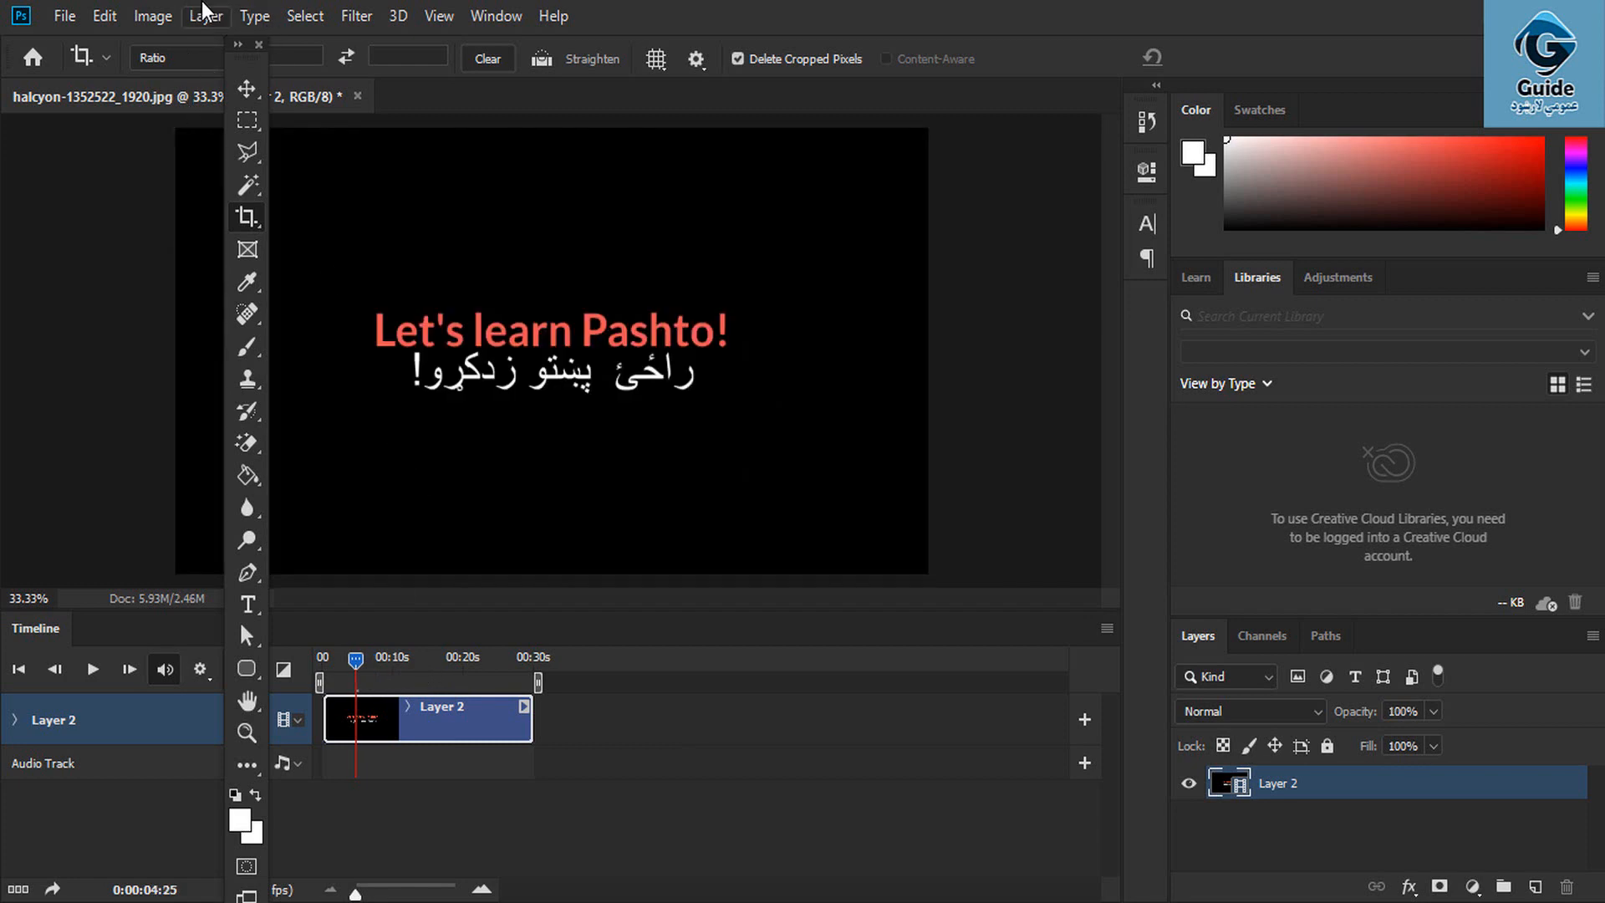
Bring up the layer commands available for Layer 2
click(205, 16)
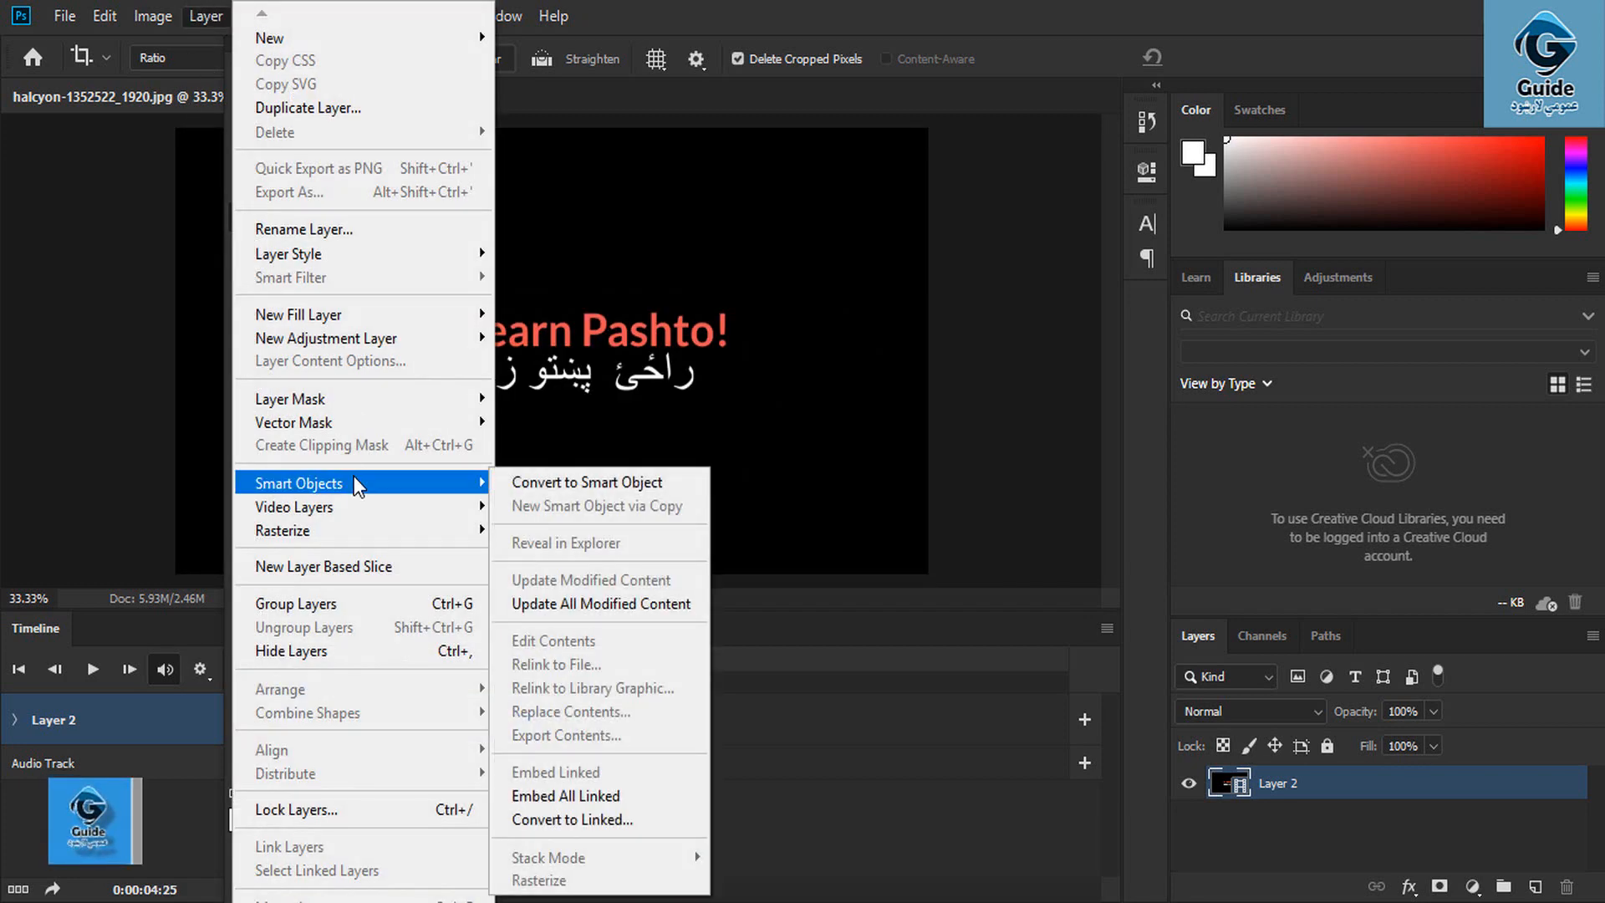